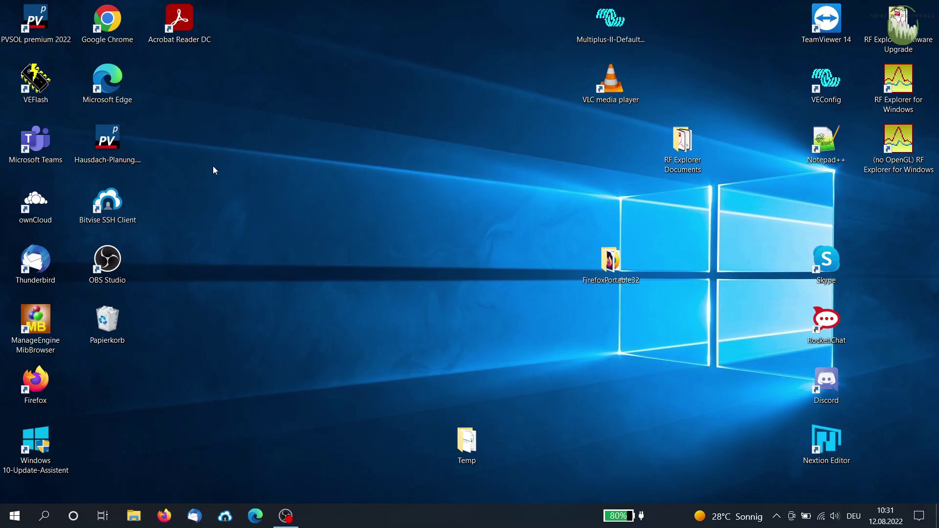
- Open the Hausdach-Planung project in the trial version of PV*SOL premium 2022
click(117, 141)
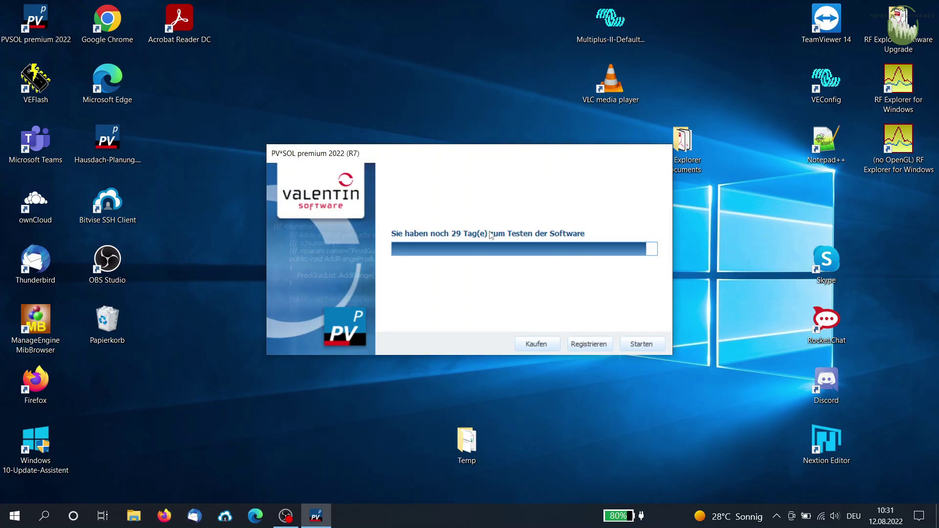
click(632, 345)
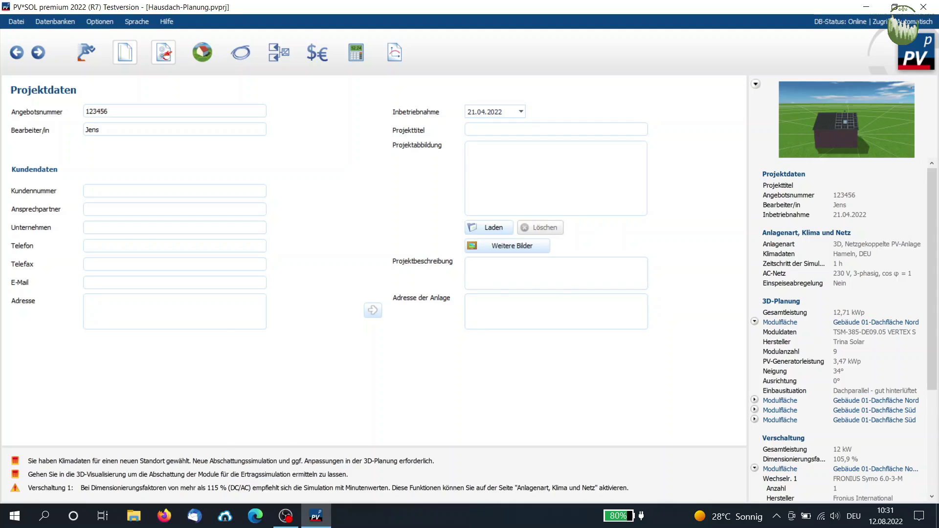
- Set the project's system type to "3D, Netzautarke PV-Anlage"
click(166, 57)
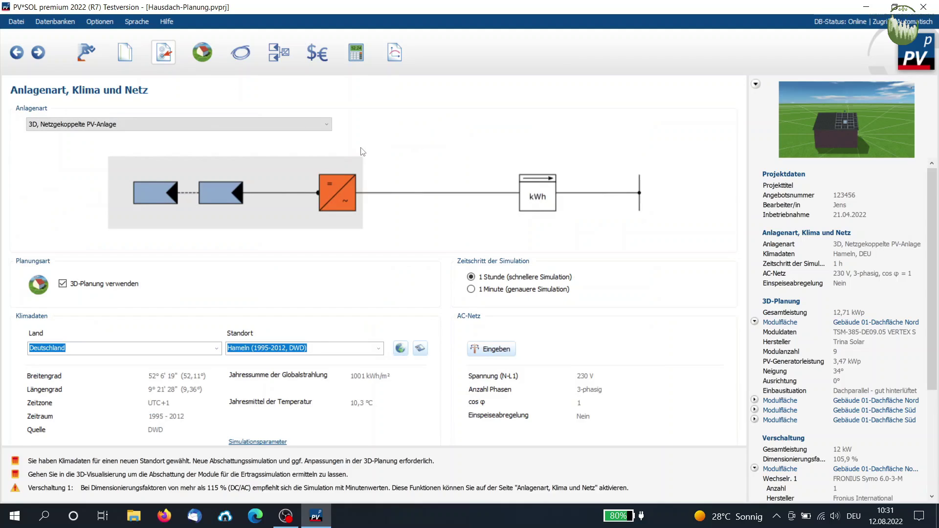
click(326, 125)
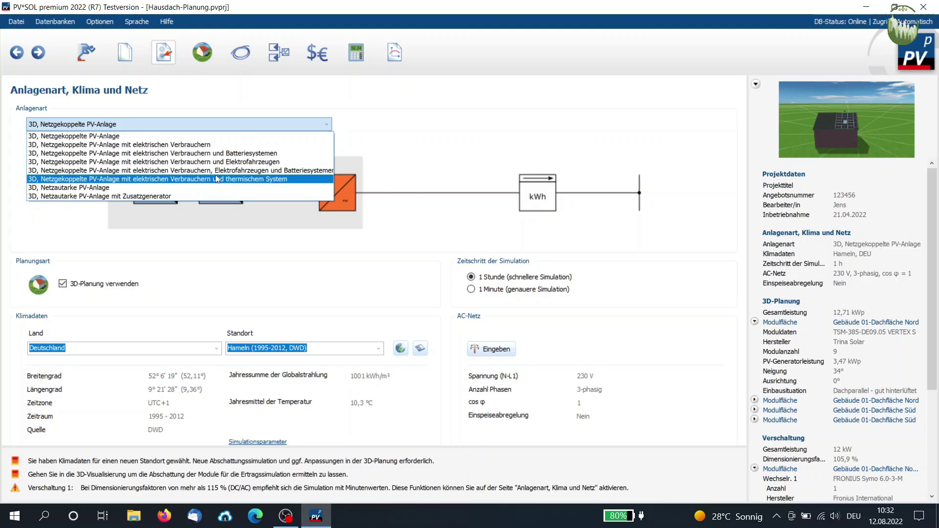
click(180, 188)
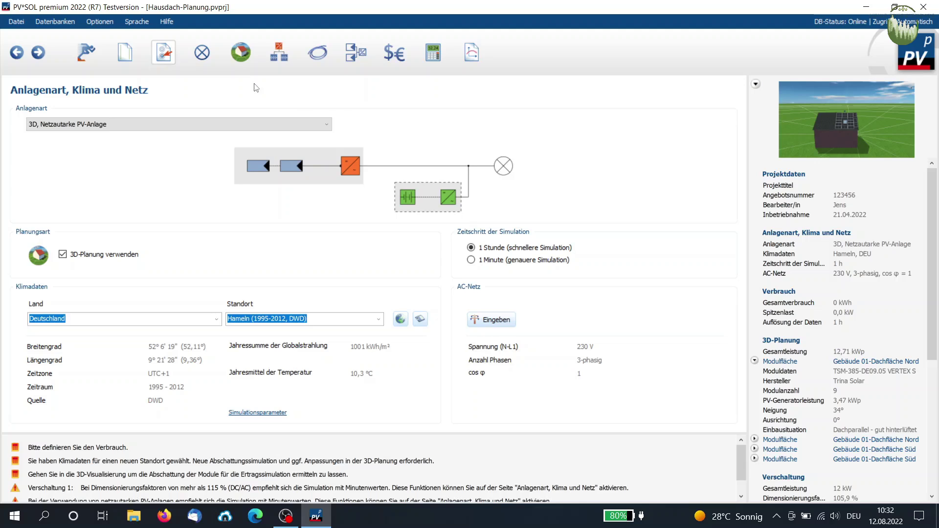
- View the project's consumption page, and open the 3D visualisation of the system for editing
click(203, 54)
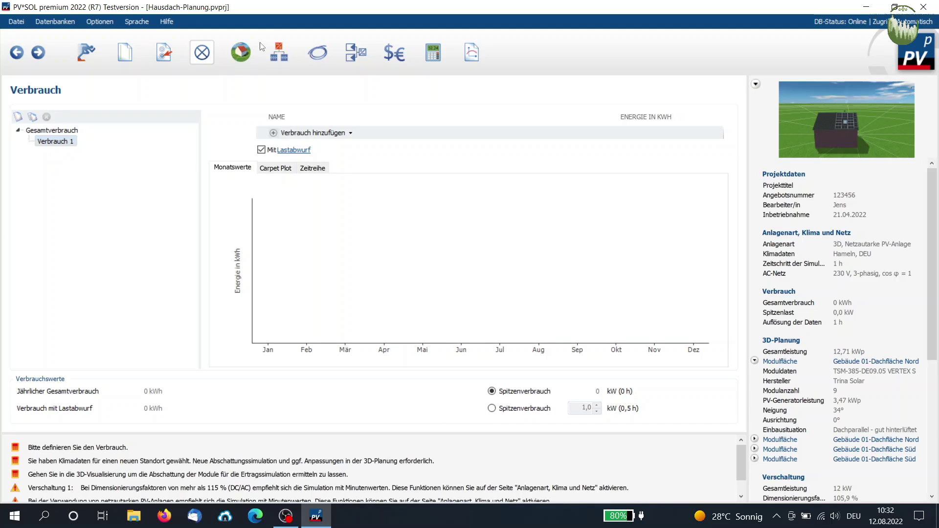
click(241, 54)
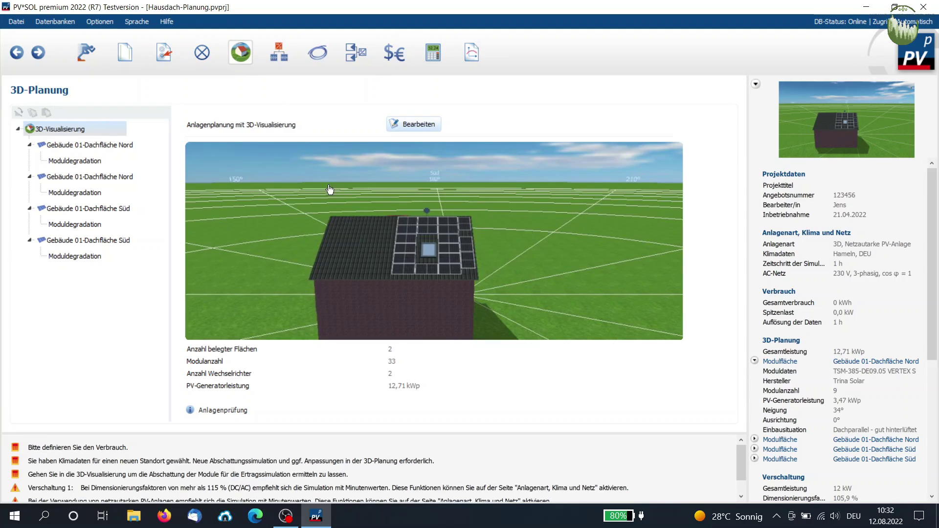
click(373, 248)
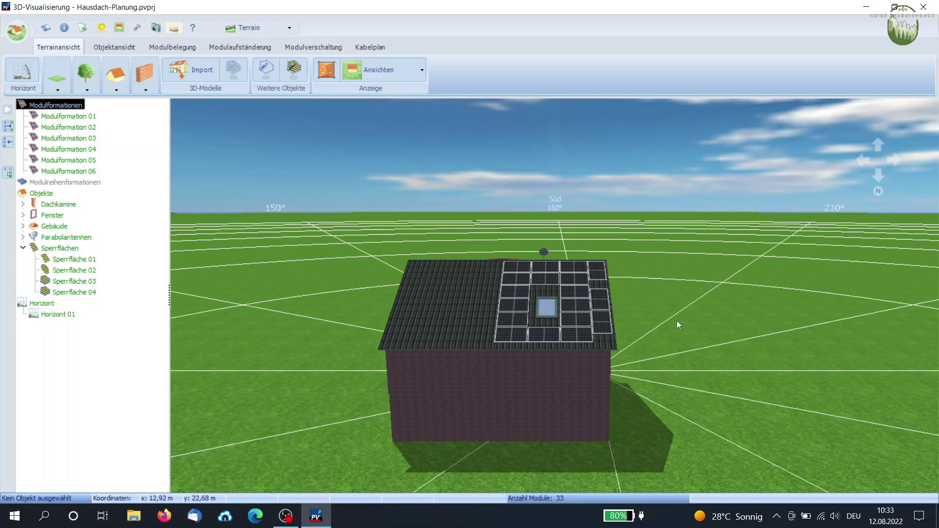
- Examine the house in the terrain view from its north and south sides
drag(688, 352, 586, 358)
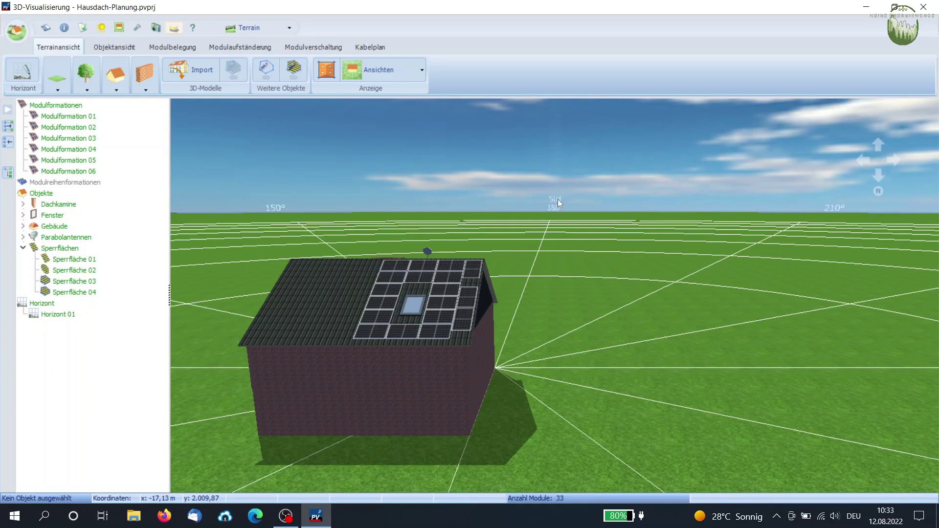
click(879, 146)
click(878, 174)
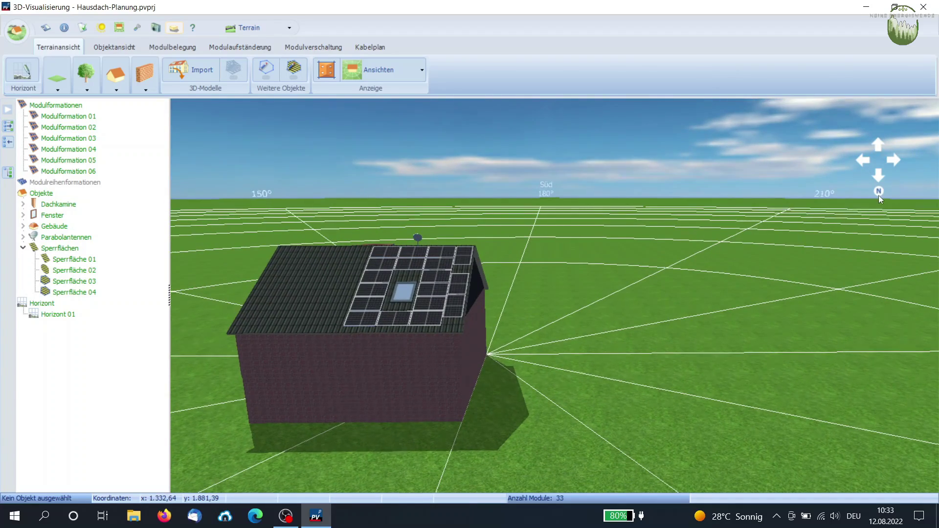
click(878, 195)
drag(878, 195, 878, 196)
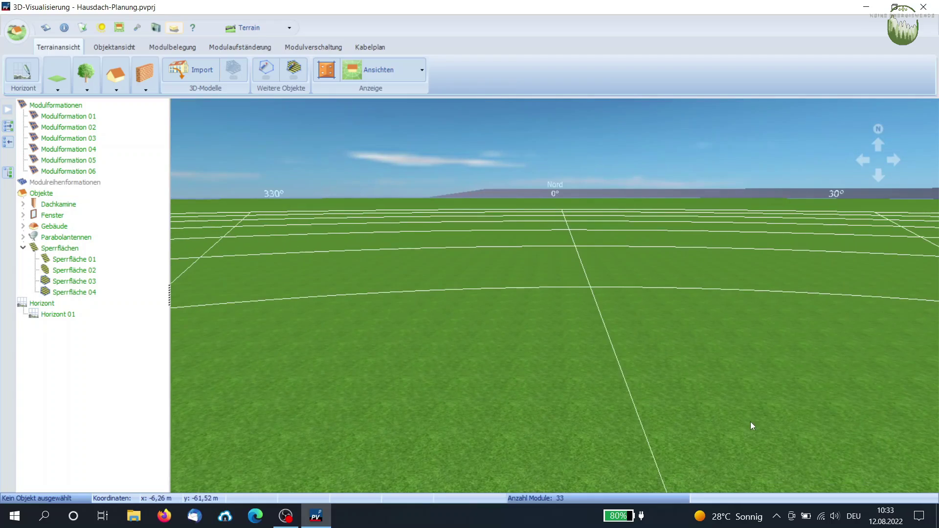
drag(752, 333, 562, 279)
scroll(562, 272, down, 5)
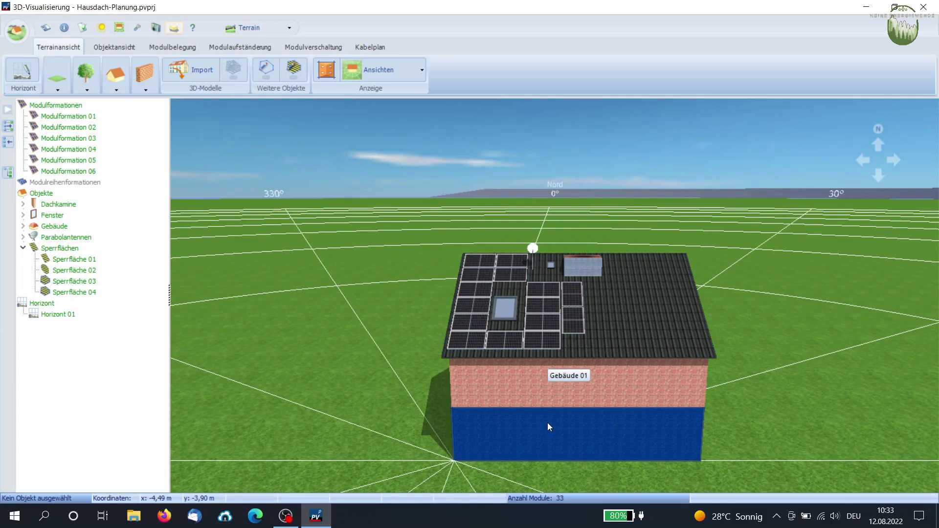
- Inspect the dimensions of Geschoss2, the ground floor and the attic storey of Gebäude 01
double_click(548, 385)
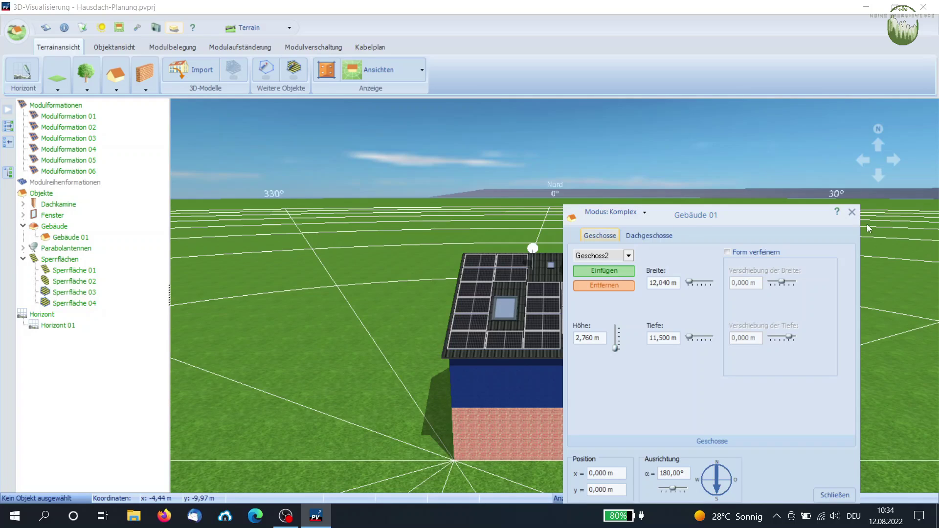
click(851, 211)
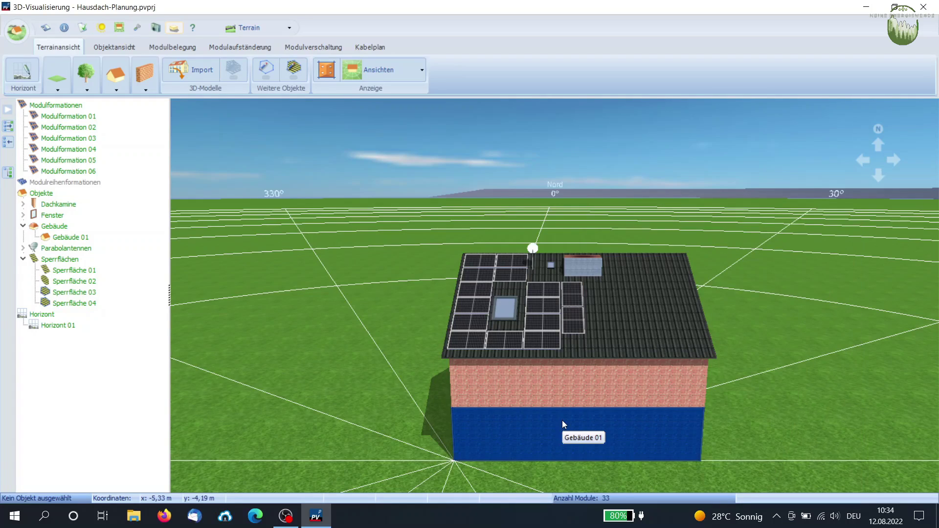
double_click(559, 417)
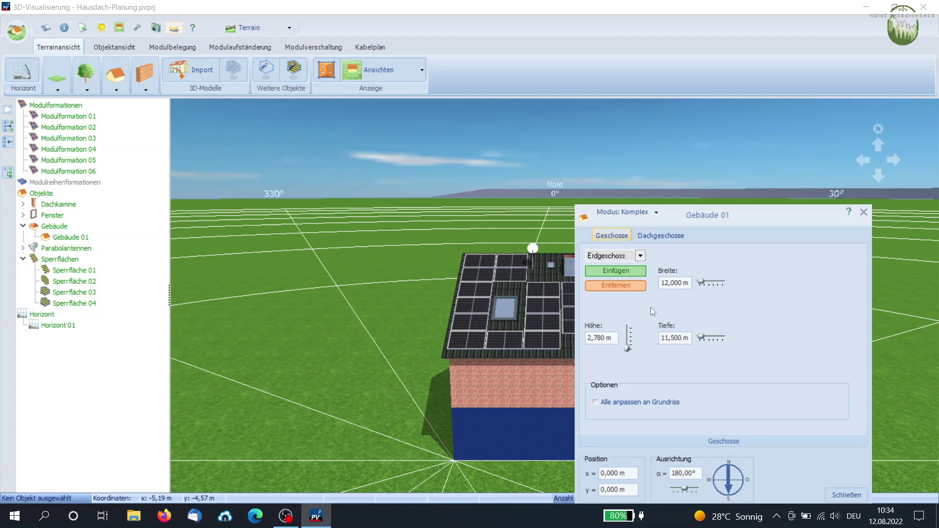
click(653, 234)
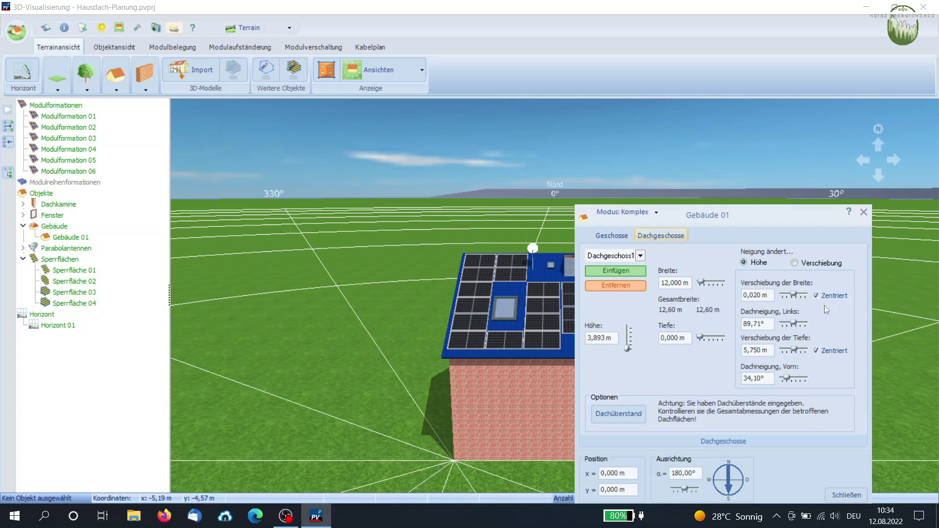
click(863, 211)
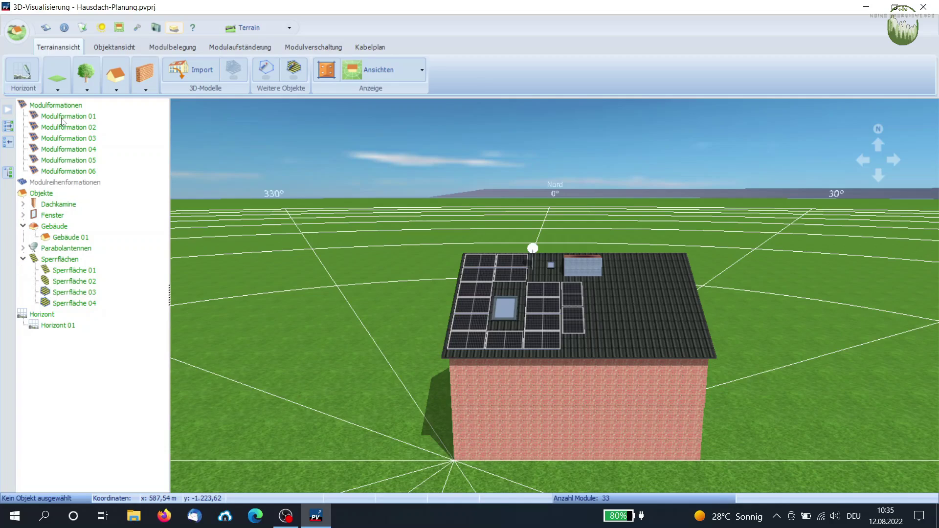
- Place a hip-roof building on the terrain close to the west side of Gebäude 01, accepting deletion of the shading results
click(113, 47)
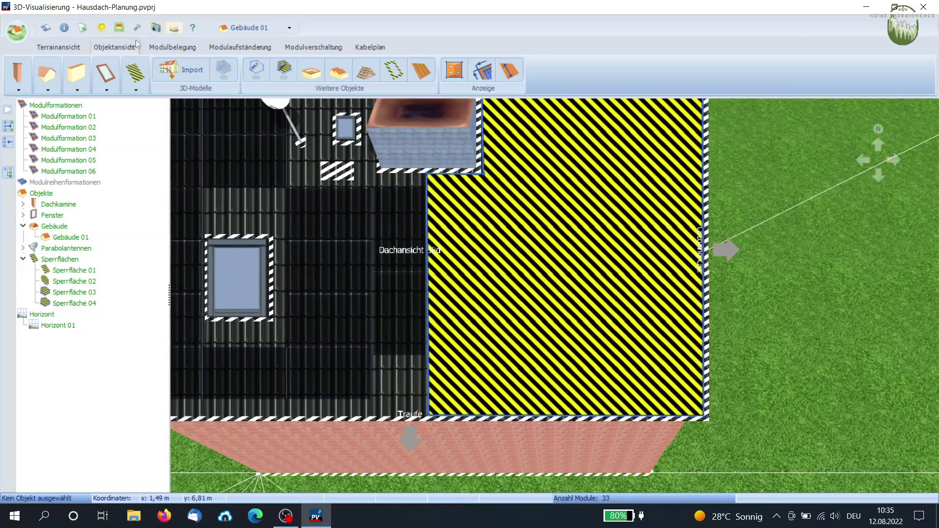
click(65, 47)
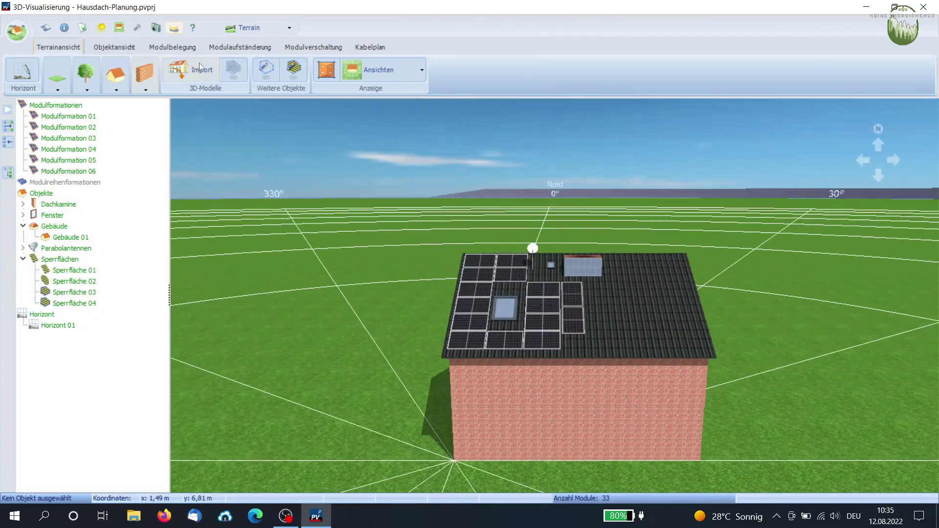
click(116, 81)
click(198, 111)
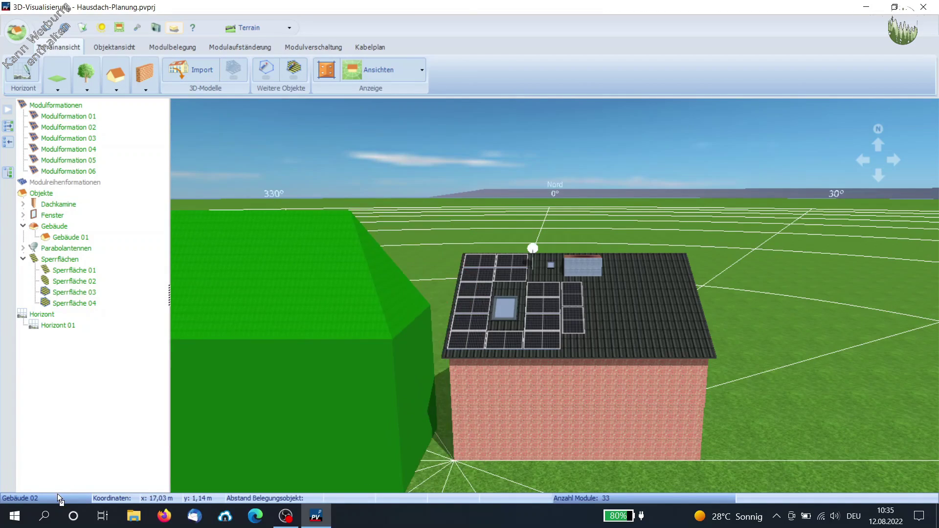
click(192, 469)
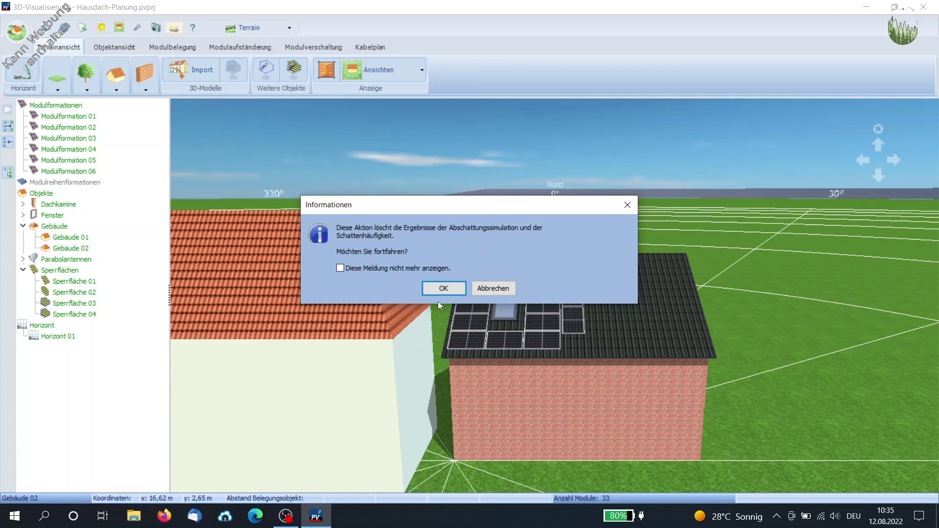
click(444, 288)
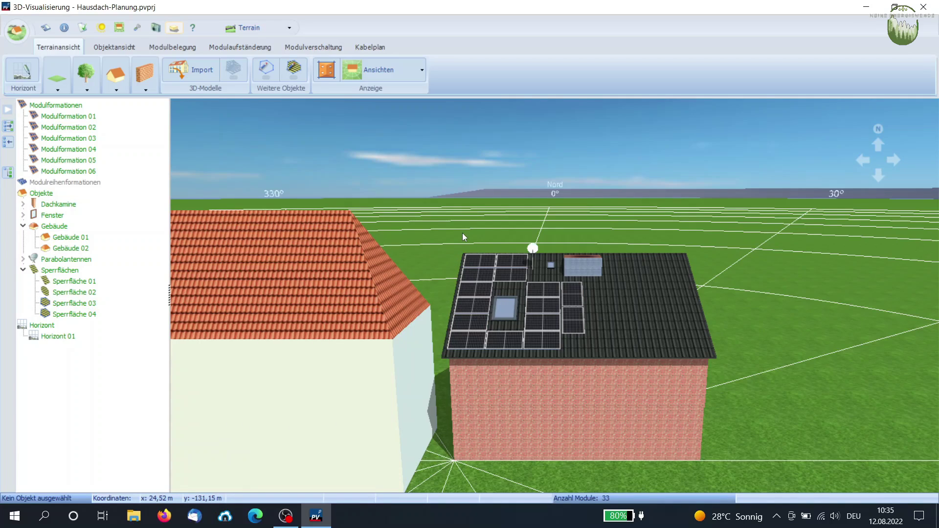
- Examine the module shading percentages and the blocked areas on the south roof of Gebäude 01
click(313, 47)
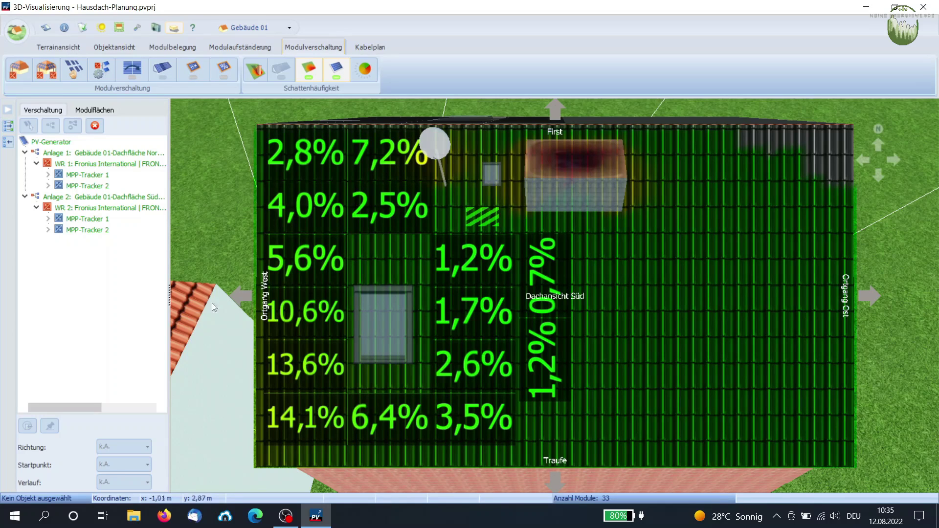
click(114, 47)
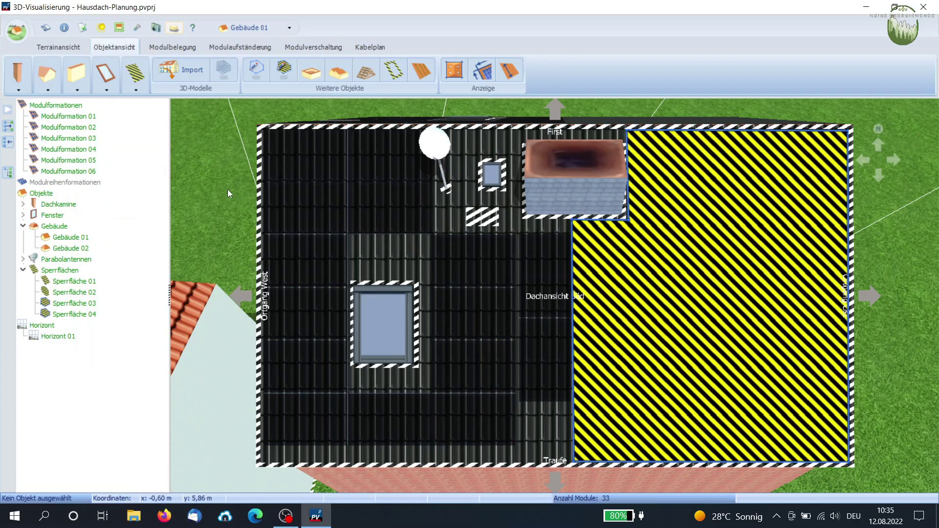
scroll(227, 189, up, 4)
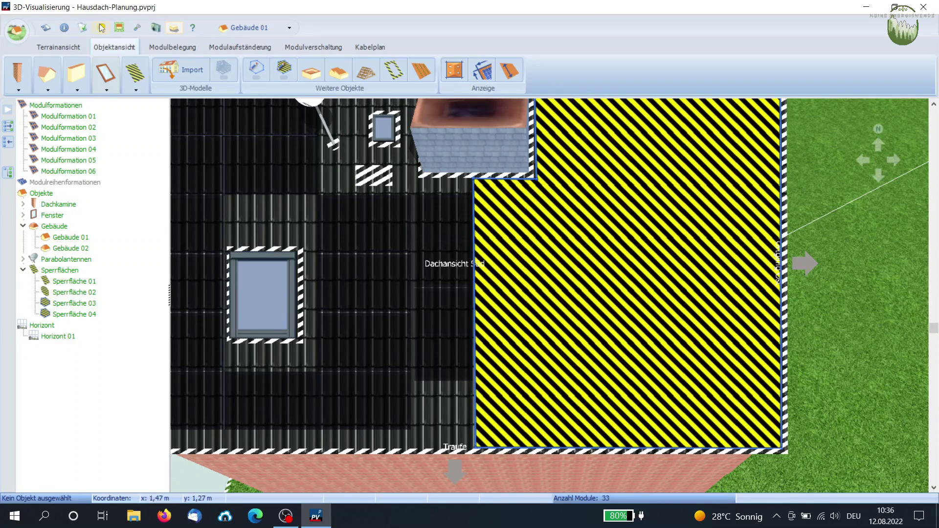
- Delete the neighbouring building Gebäude 02 from the terrain, including the shading simulation results
click(54, 47)
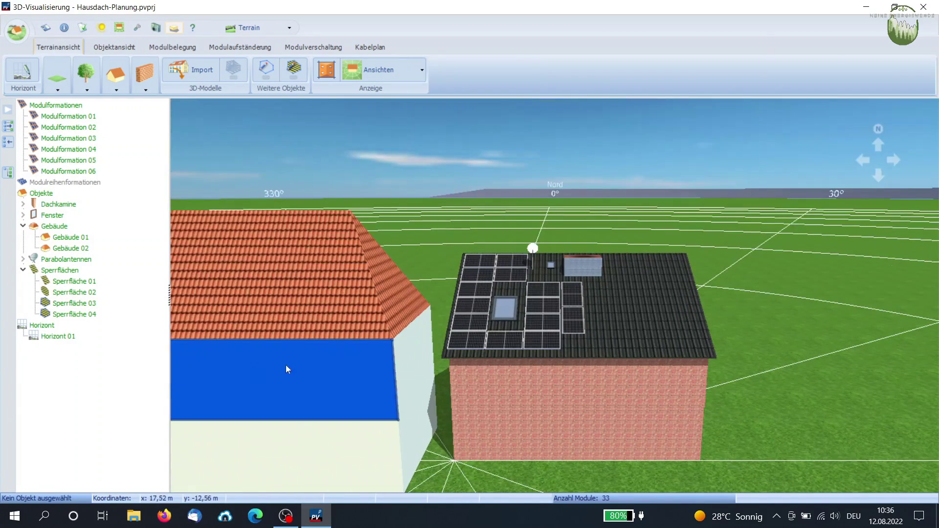
click(326, 255)
key(Delete)
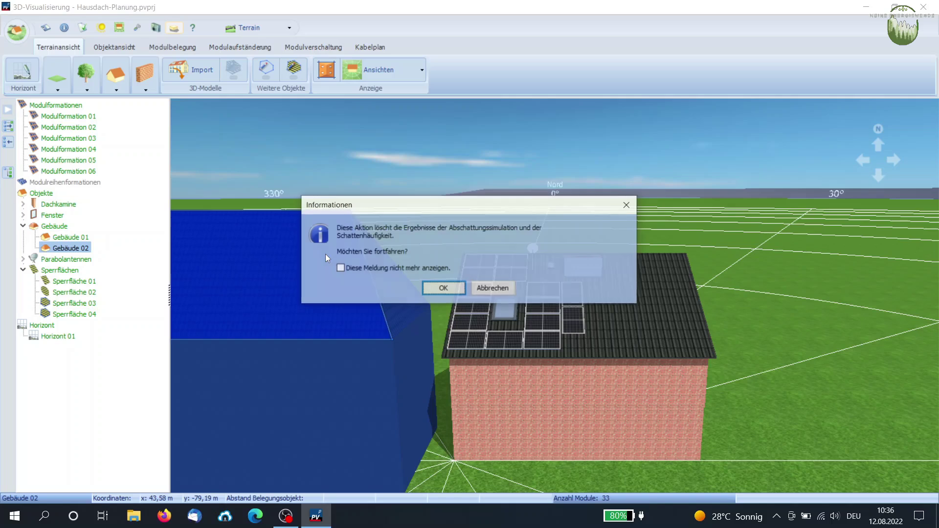
click(440, 291)
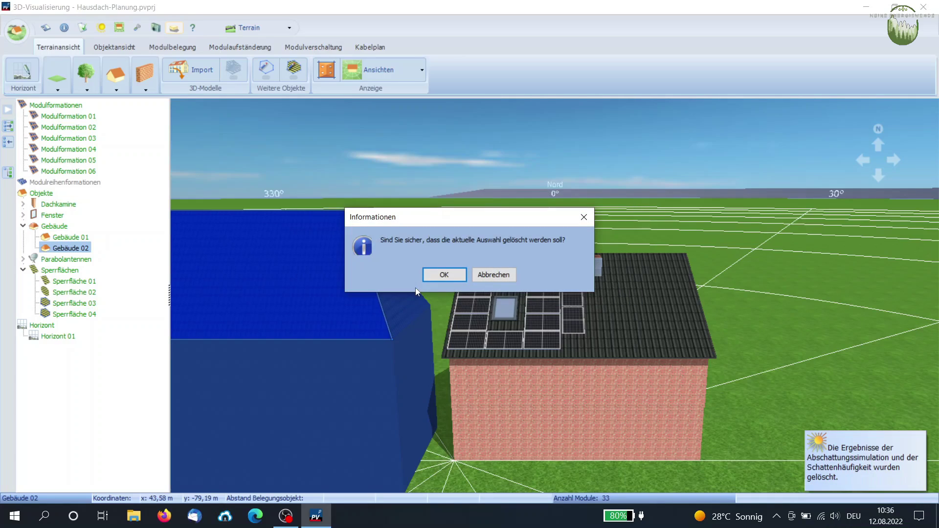
click(442, 277)
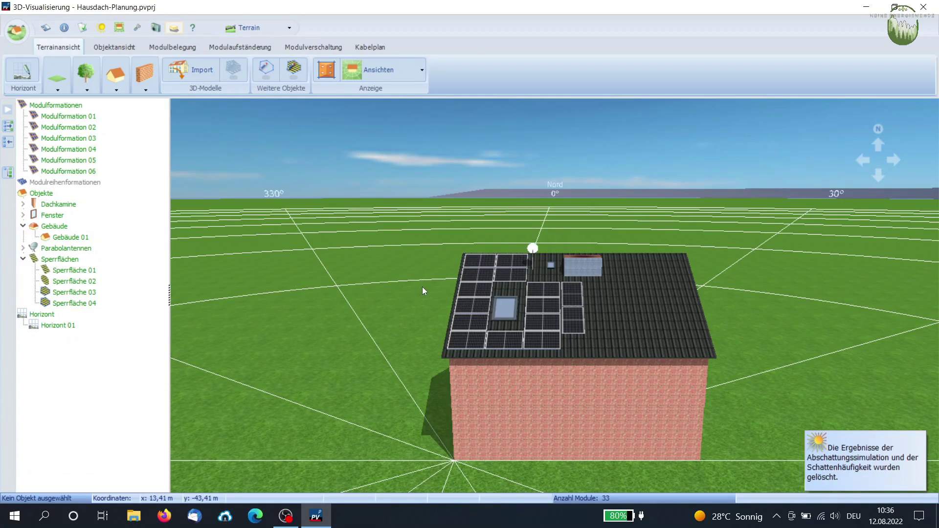
- Place a deciduous tree on the terrain in front of the south wall of Gebäude 01
click(113, 86)
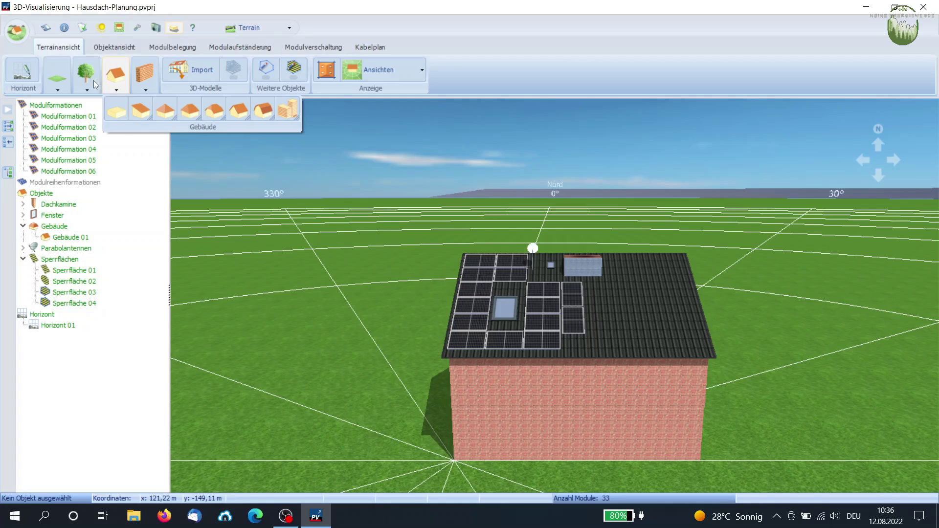
click(93, 80)
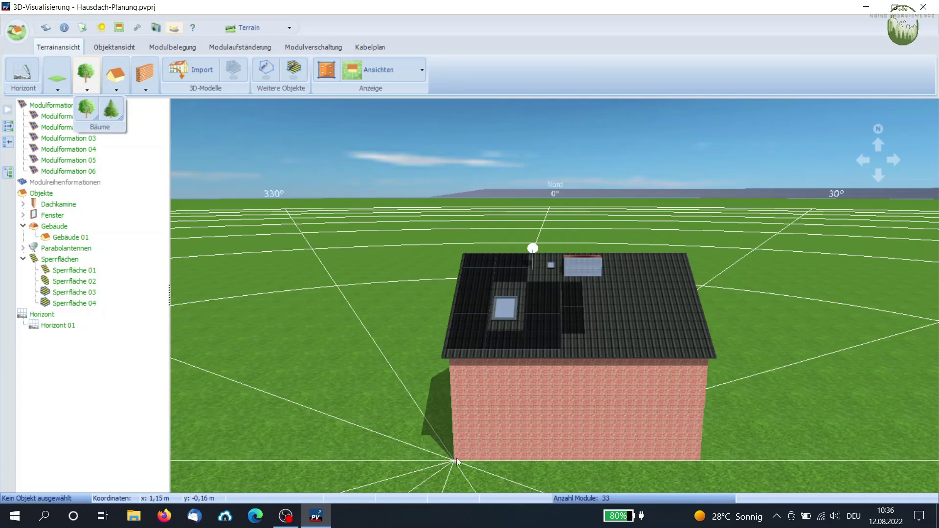
drag(87, 108, 546, 499)
- Set the crown height of the deciduous tree to 10 m
double_click(542, 362)
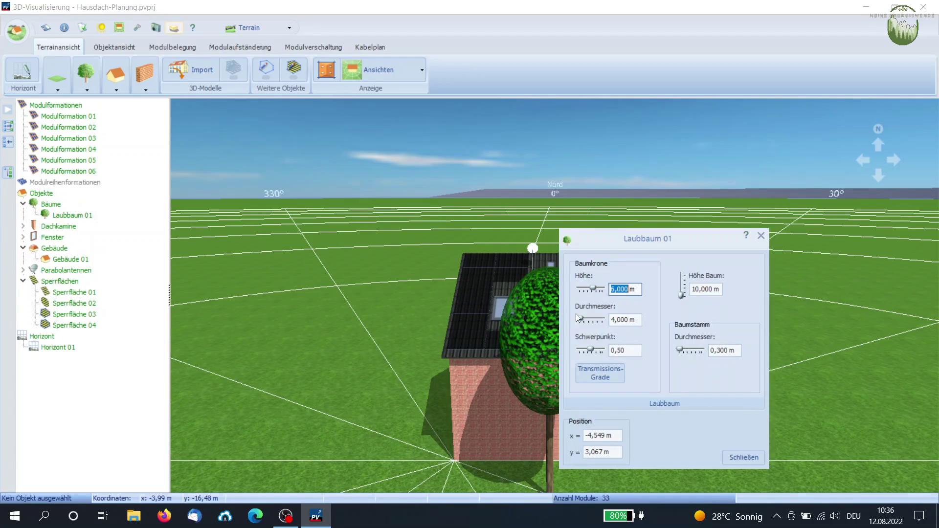
click(613, 290)
key(BackSpace)
text(10)
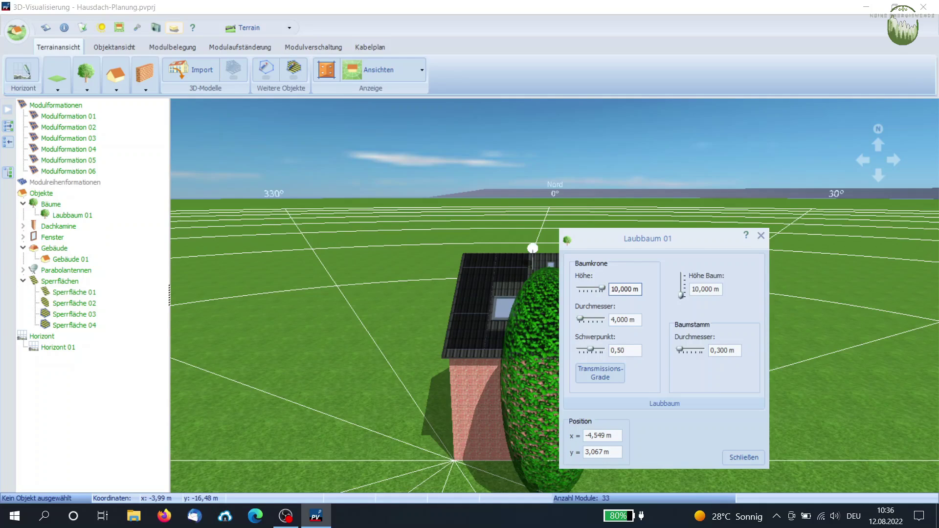
key(BackSpace)
text(0)
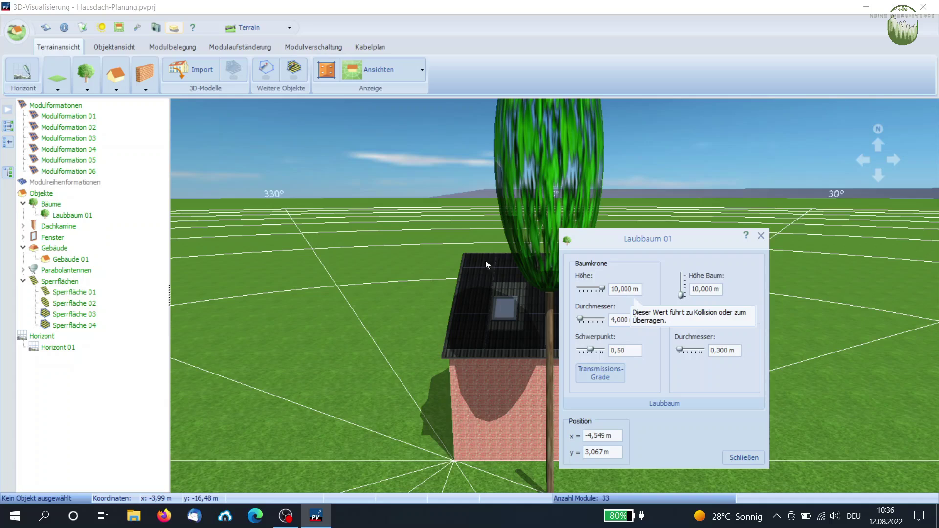
key(Return)
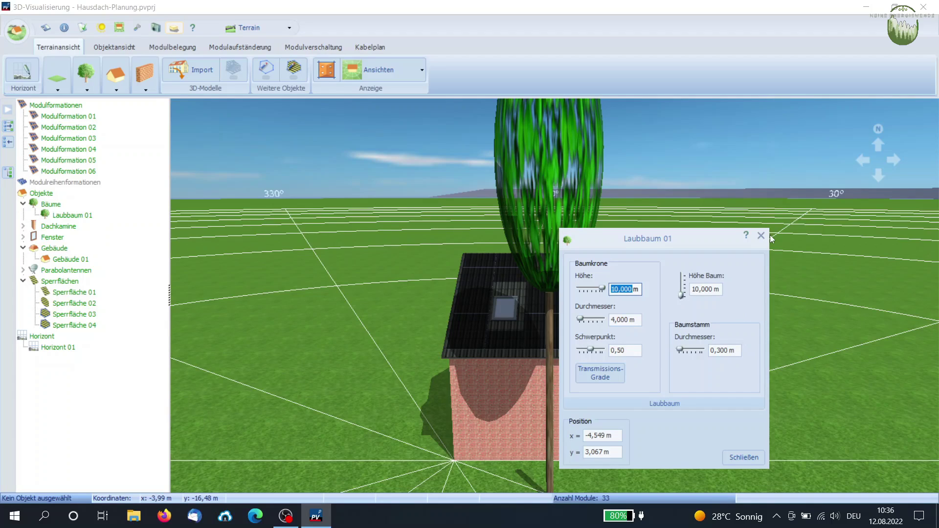
- Examine the module shading percentages and string assignment on the south roof of Gebäude 01 with the deciduous tree in front
click(760, 236)
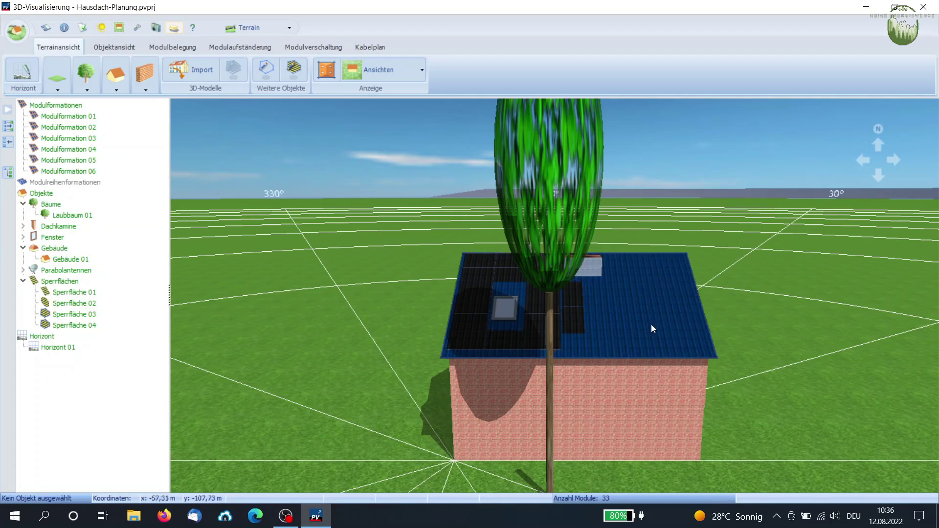
click(315, 47)
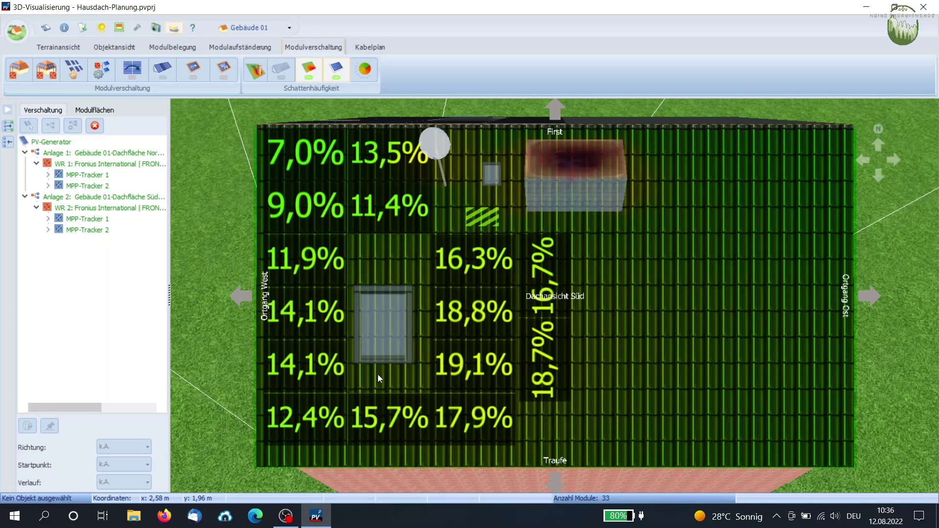
click(317, 233)
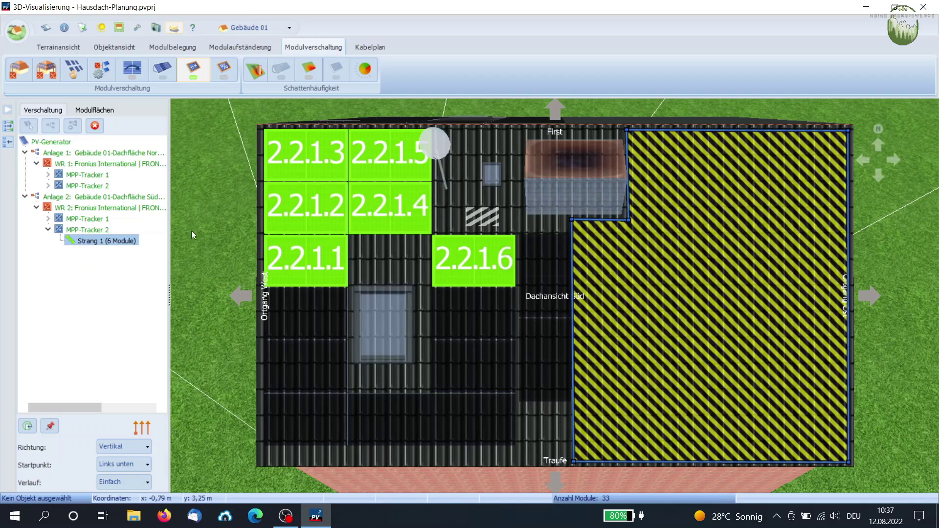
- Delete the deciduous tree Laubbaum 01 from the terrain, including the shading simulation results
click(72, 47)
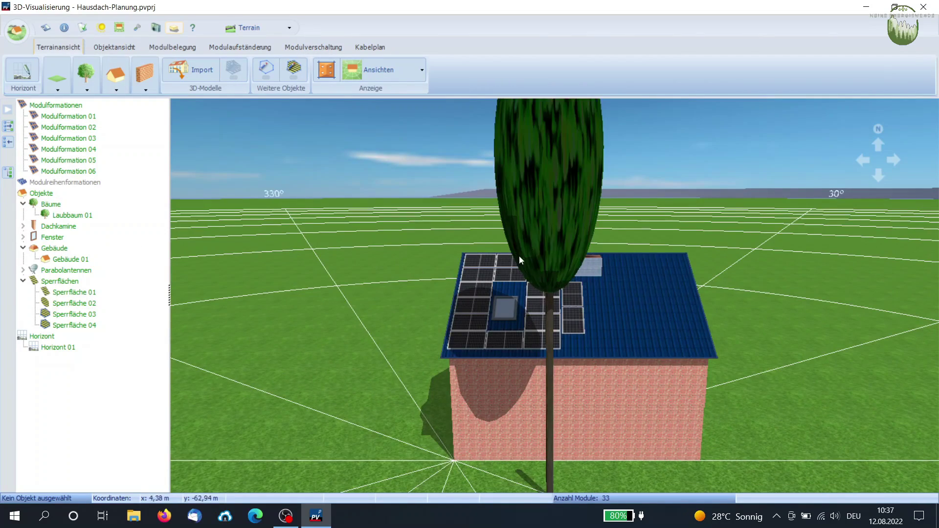
click(535, 247)
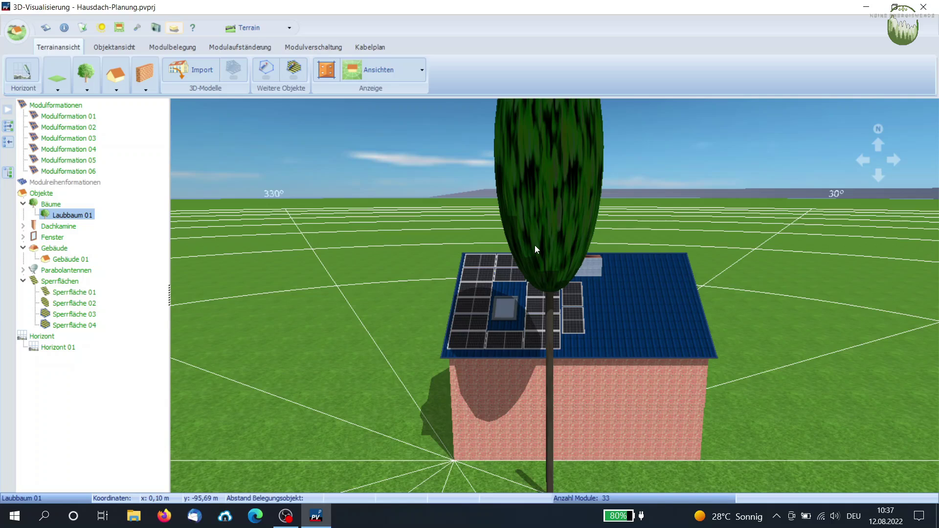
key(Delete)
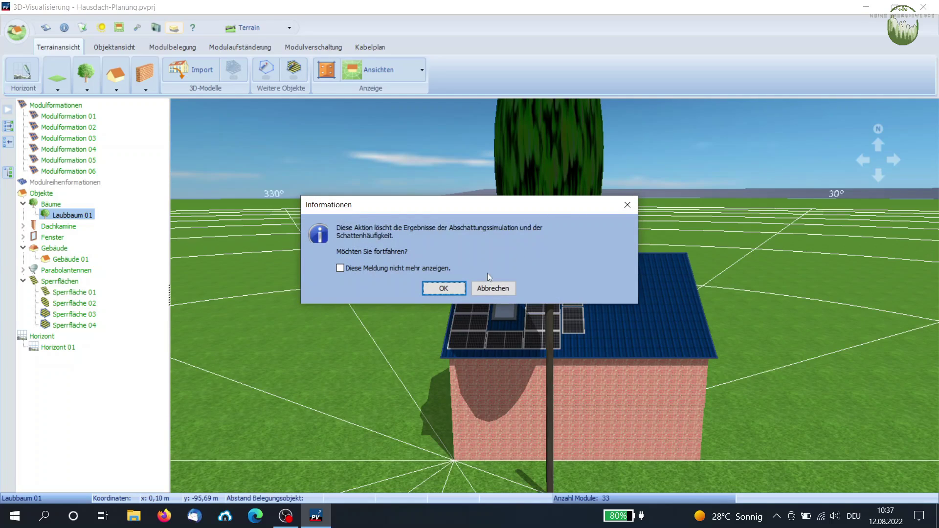
key(Return)
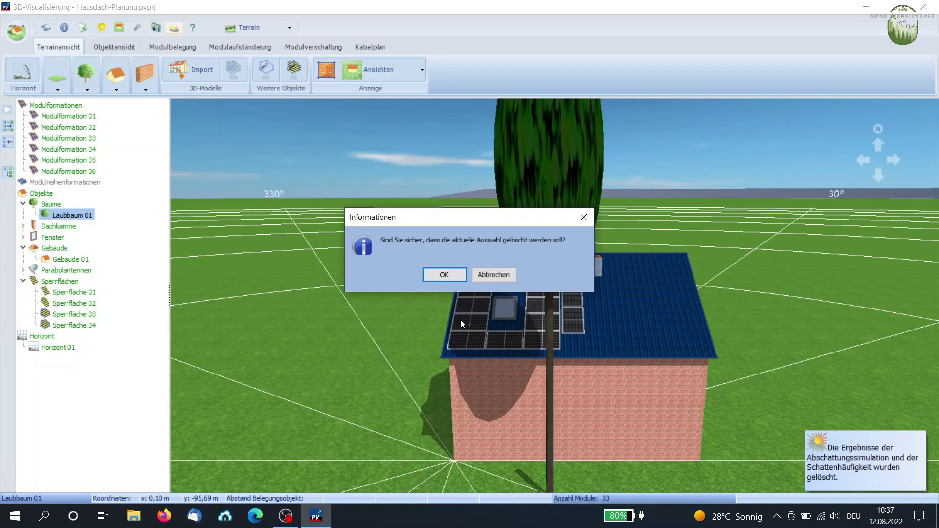
click(445, 275)
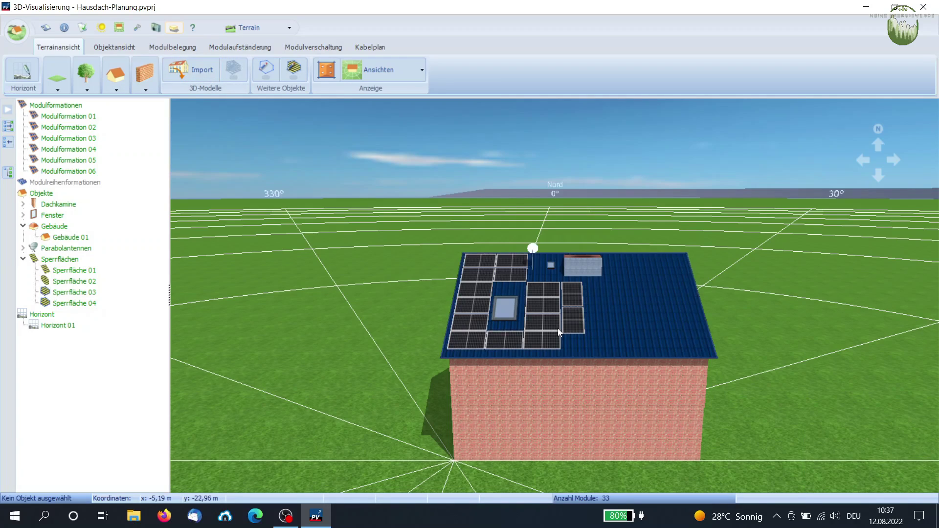
- Examine the roof objects and blocked areas on the south and north roofs of Gebäude 01 in the object view
click(649, 334)
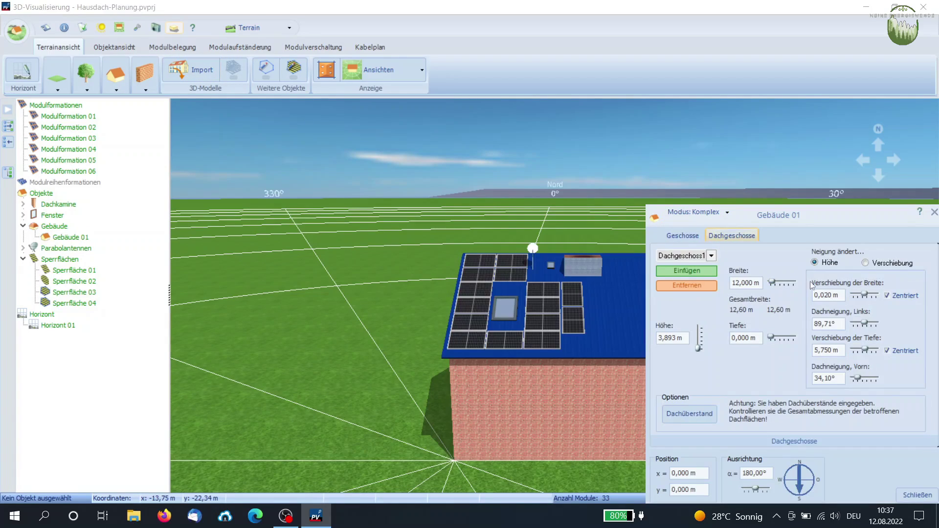
click(934, 213)
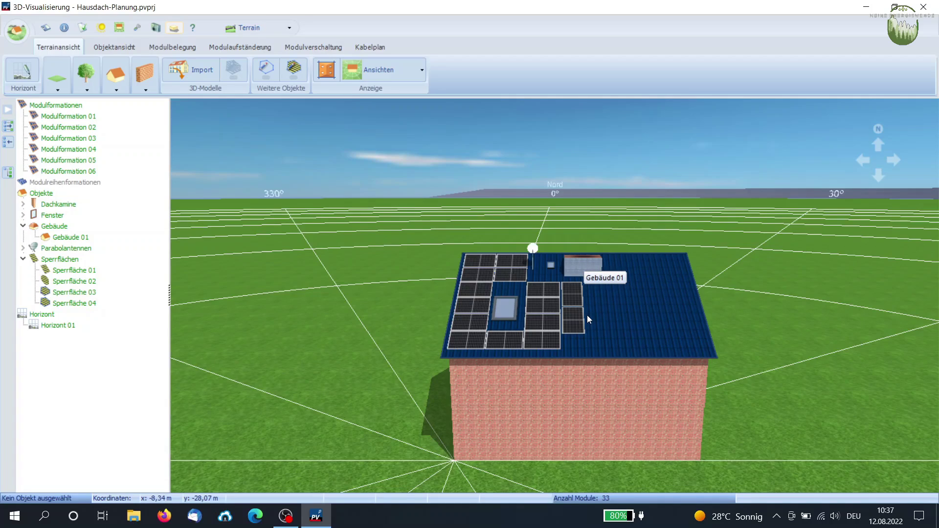
scroll(586, 318, up, 5)
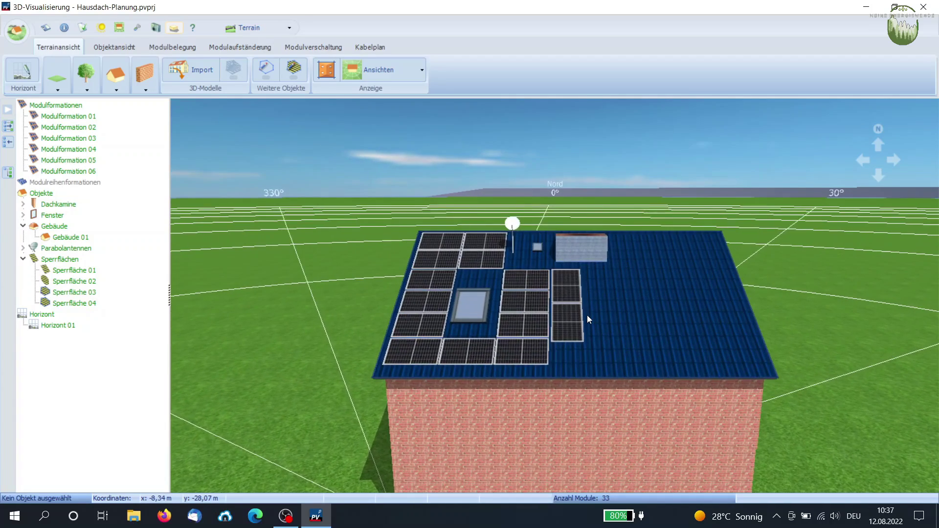
scroll(587, 316, up, 4)
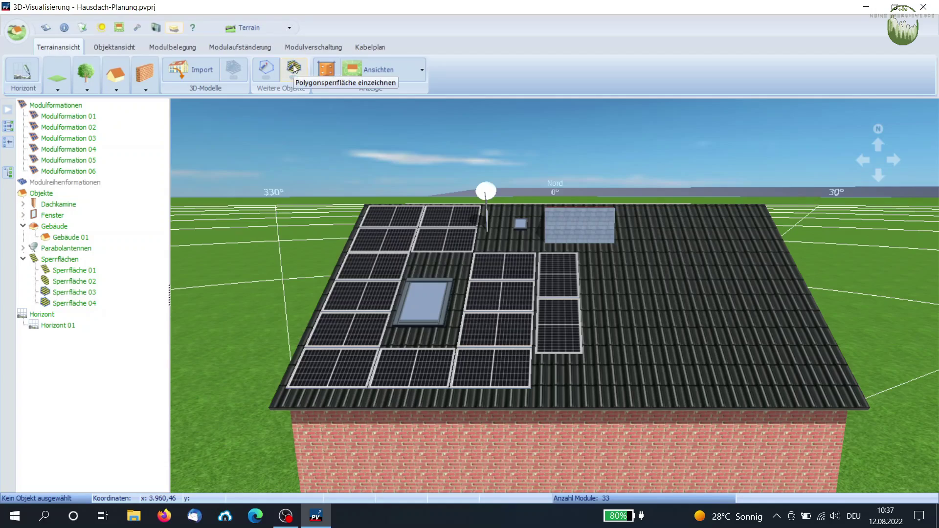
click(126, 49)
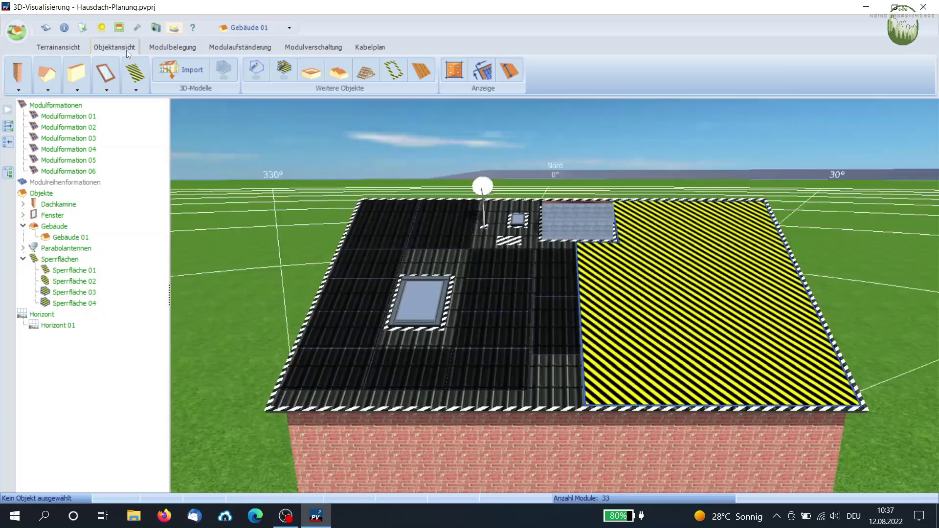
click(760, 251)
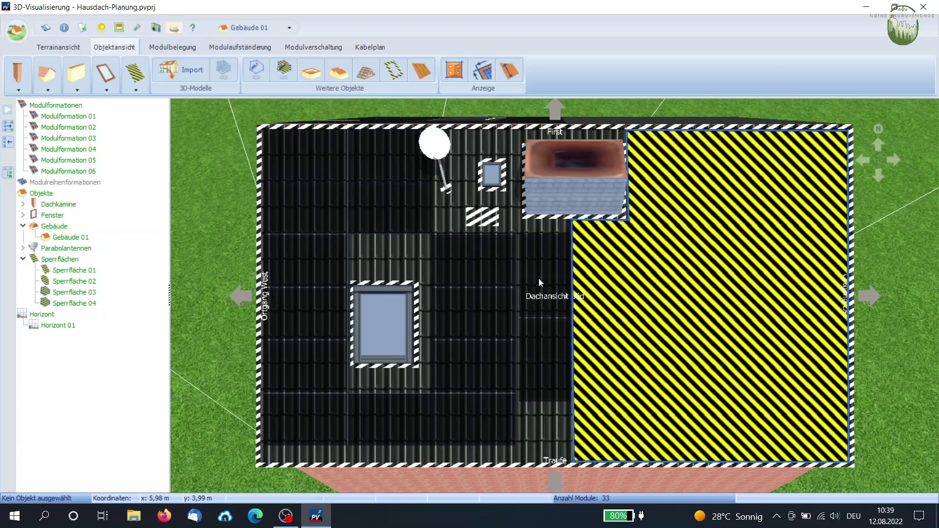
click(553, 111)
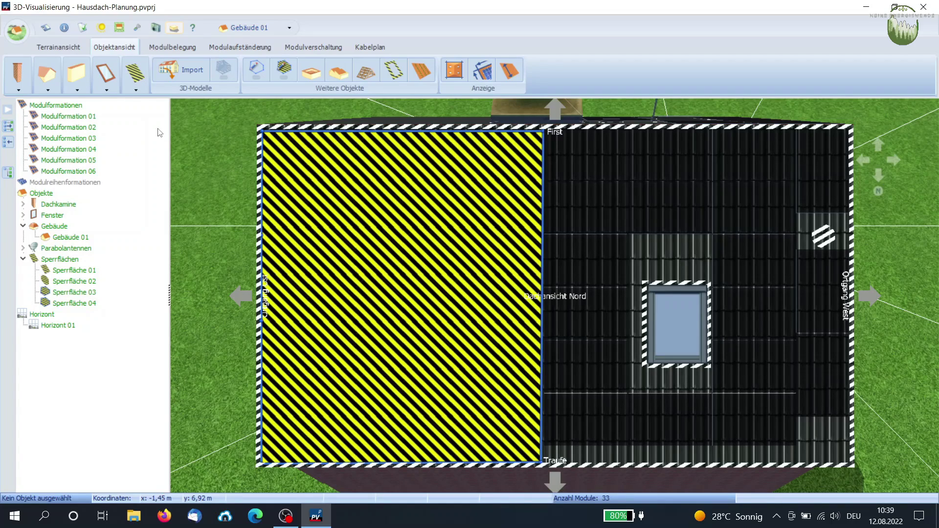
- Delete the single upright module at the ridge corner by the west verge on the north roof of Gebäude 01
click(178, 44)
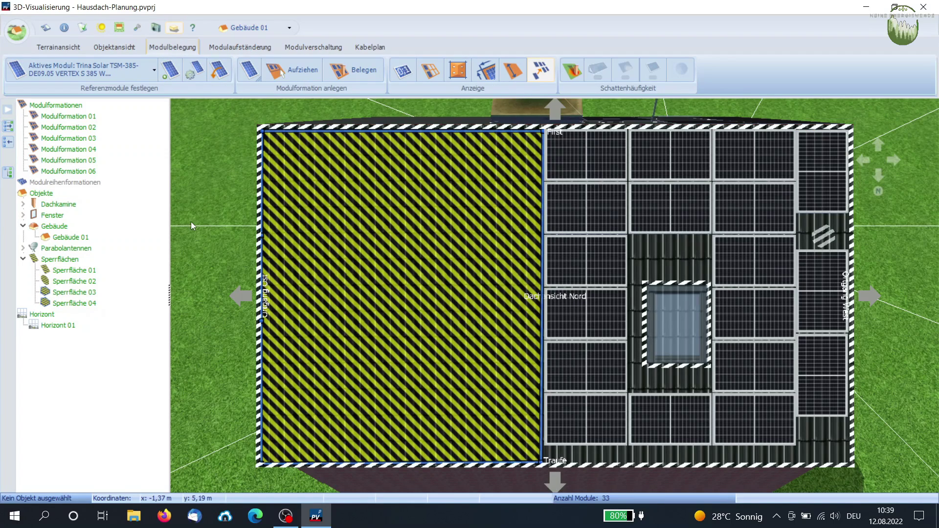
click(154, 70)
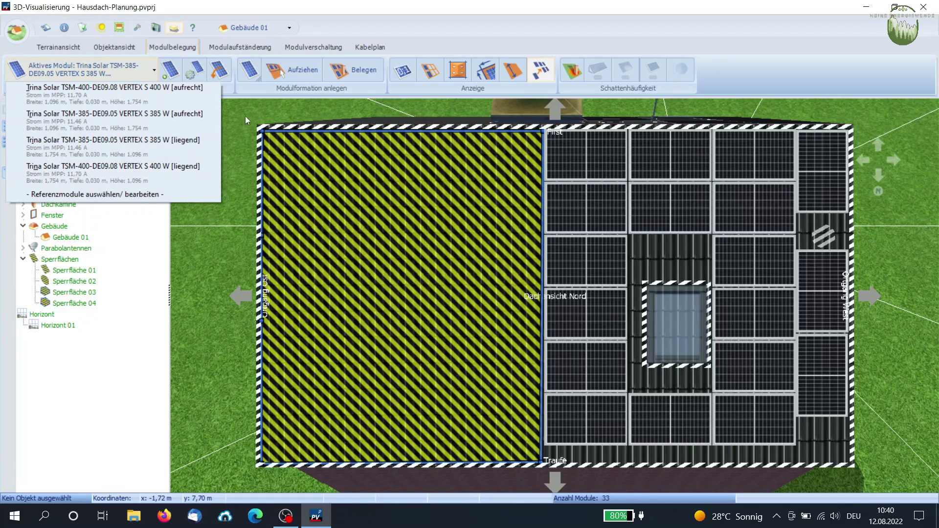
click(421, 205)
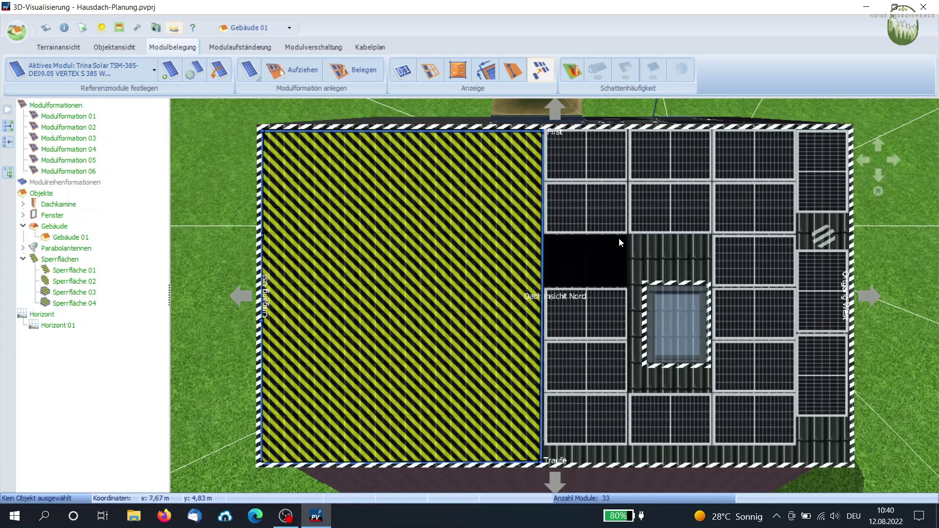
click(814, 174)
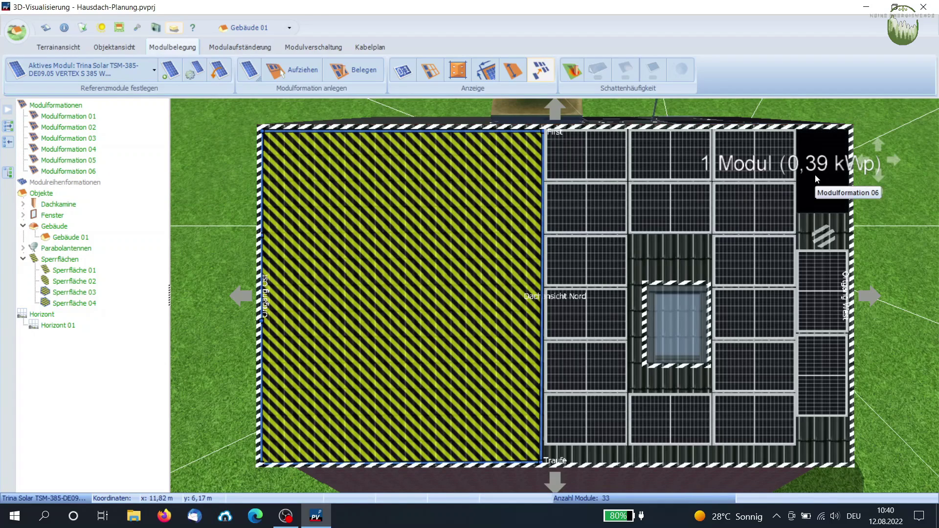
key(Delete)
key(Escape)
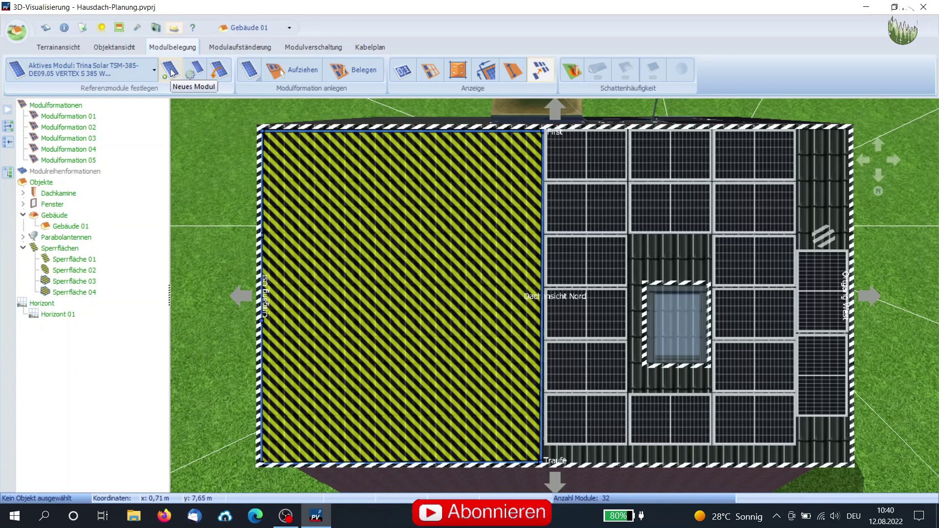
- Remove the unused upright and horizontal Trina Solar TSM-400-DE09.08 VERTEX S 400 W modules from the reference modules
click(126, 73)
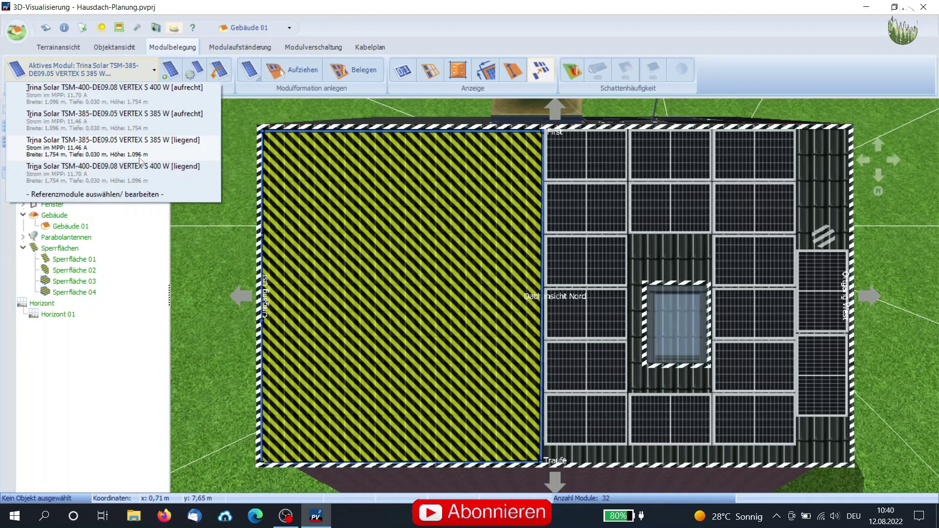
click(133, 193)
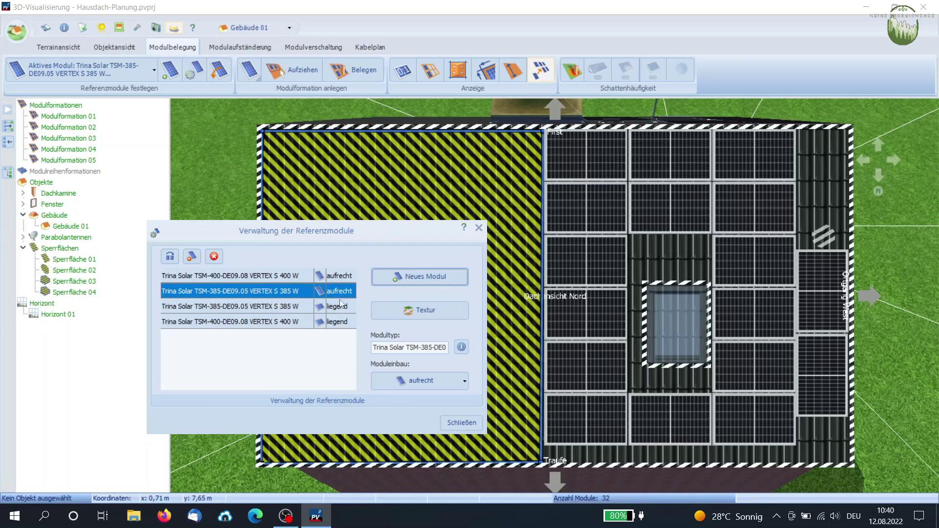
click(213, 257)
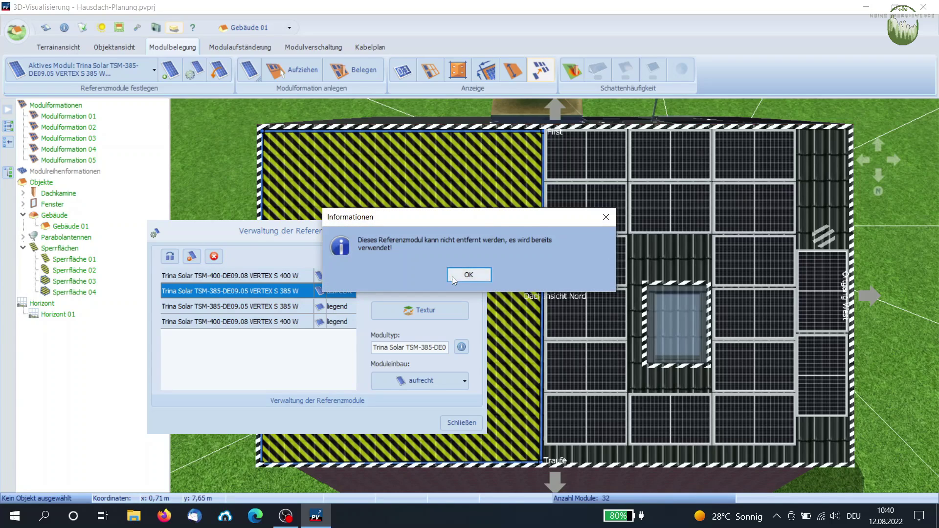
click(465, 275)
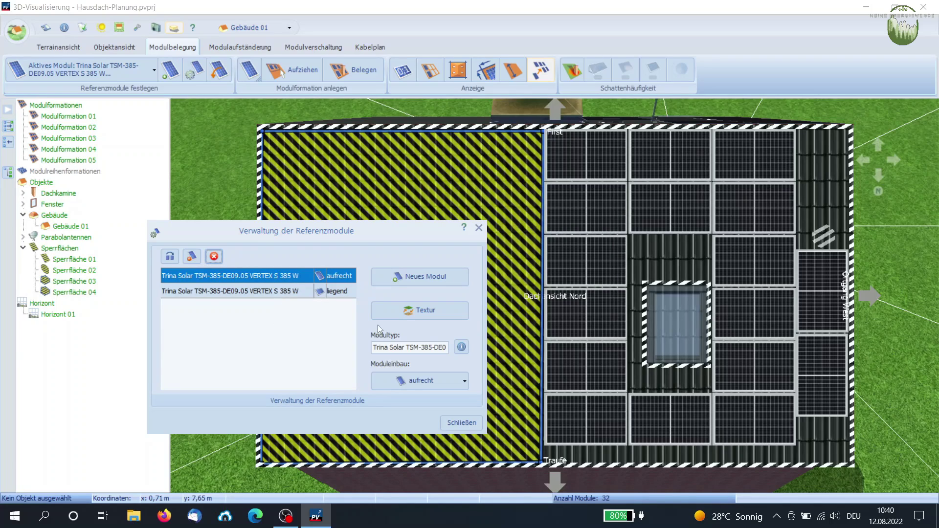
click(459, 423)
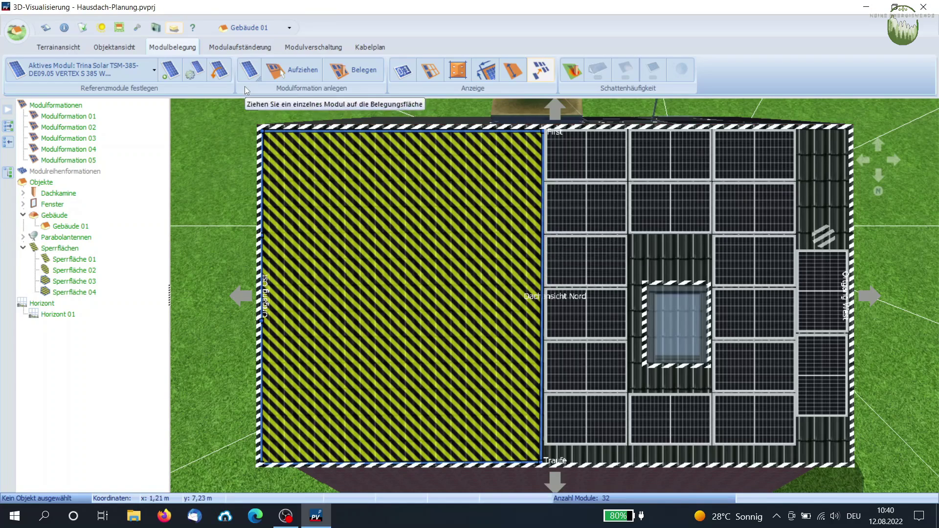
- Start a new reference module, choose Yingli Solar as its manufacturer and browse that manufacturer's PV module types
click(145, 66)
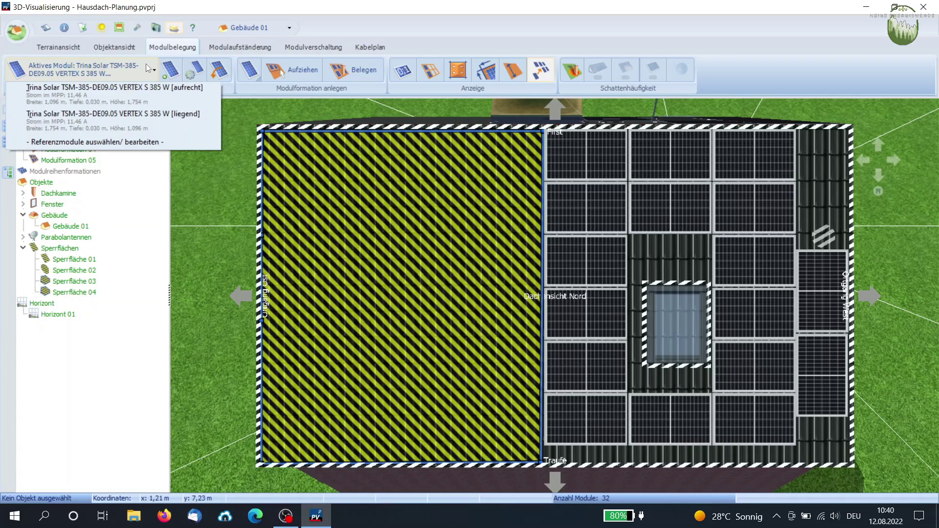
click(170, 73)
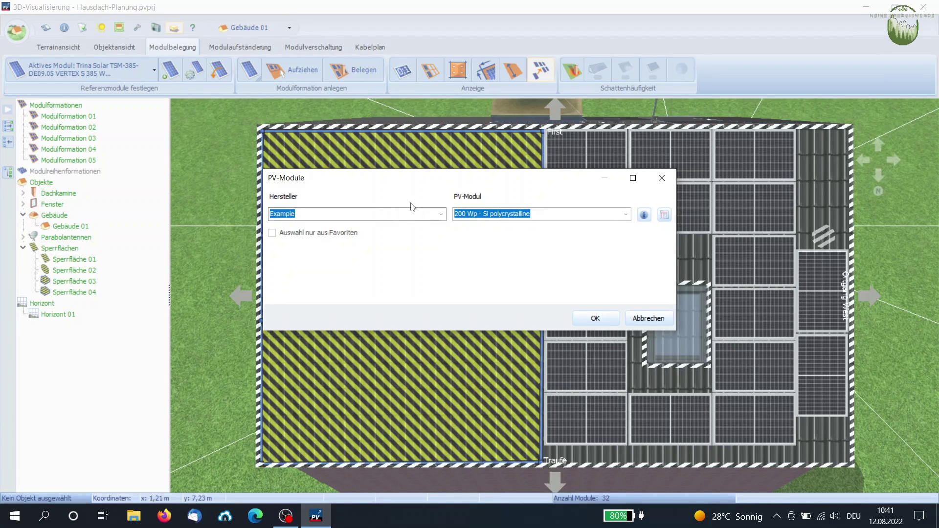
click(441, 215)
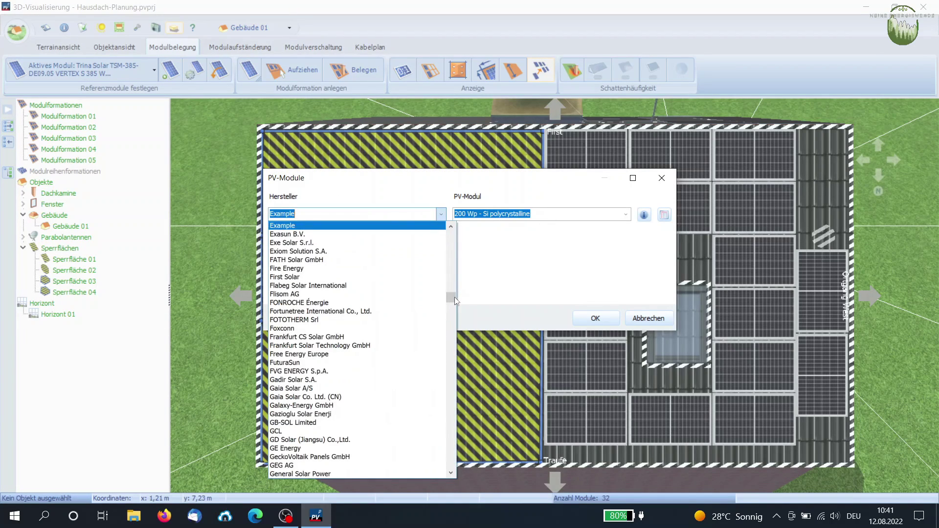
drag(453, 299, 444, 472)
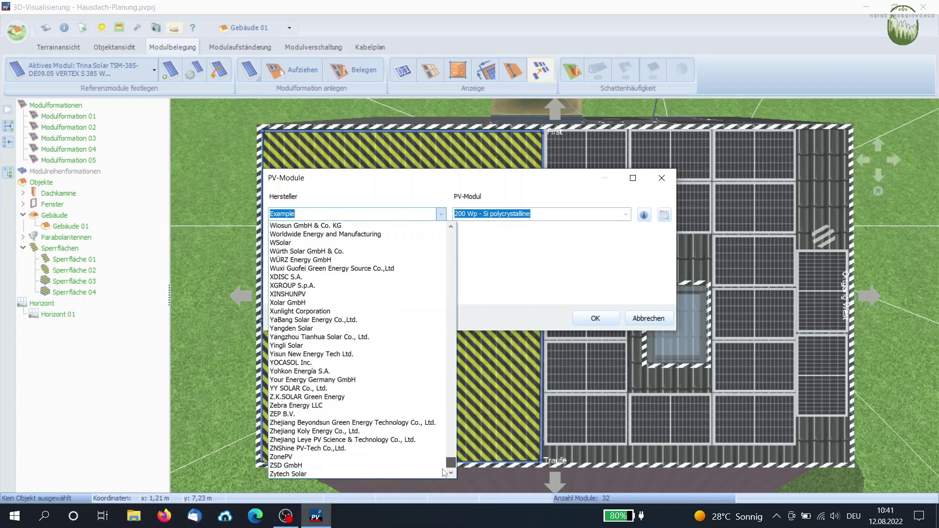
click(345, 345)
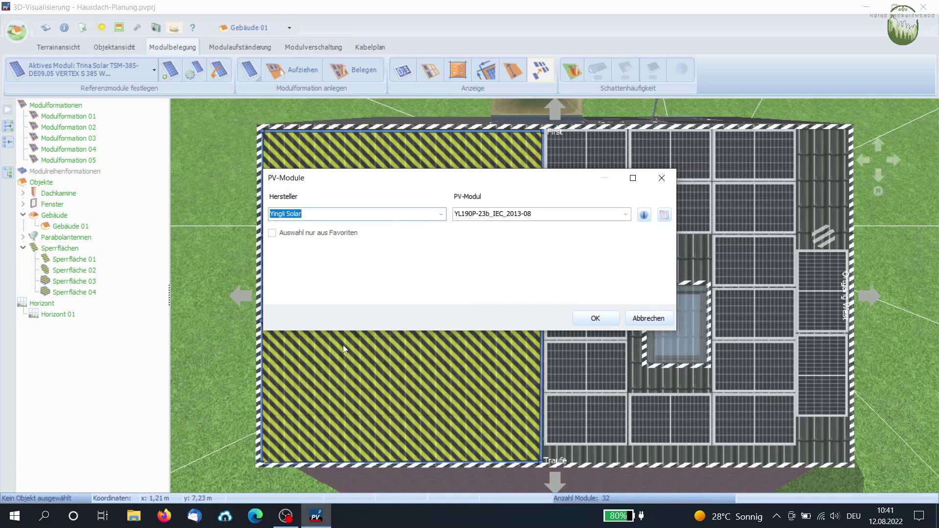
click(626, 214)
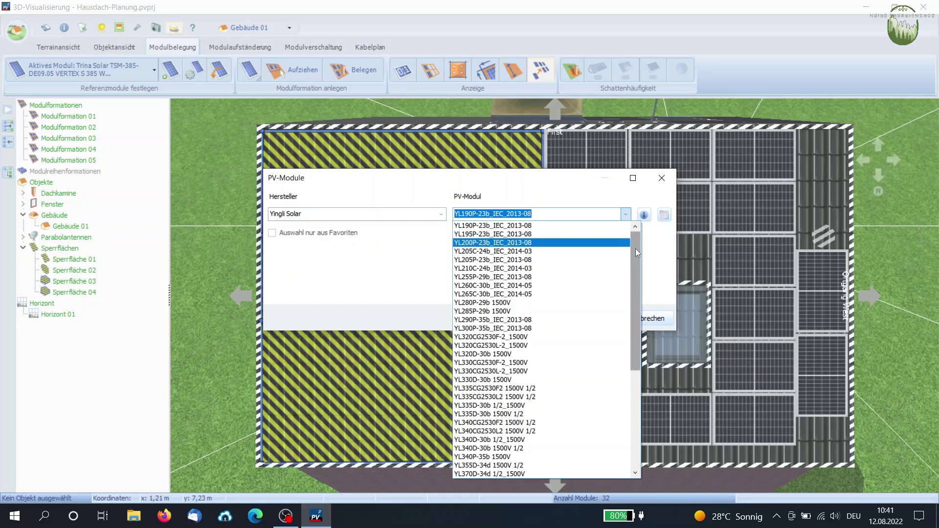
mouse_move(635, 249)
mouse_down()
mouse_move(632, 391)
mouse_move(634, 244)
mouse_move(618, 416)
mouse_move(629, 236)
mouse_up()
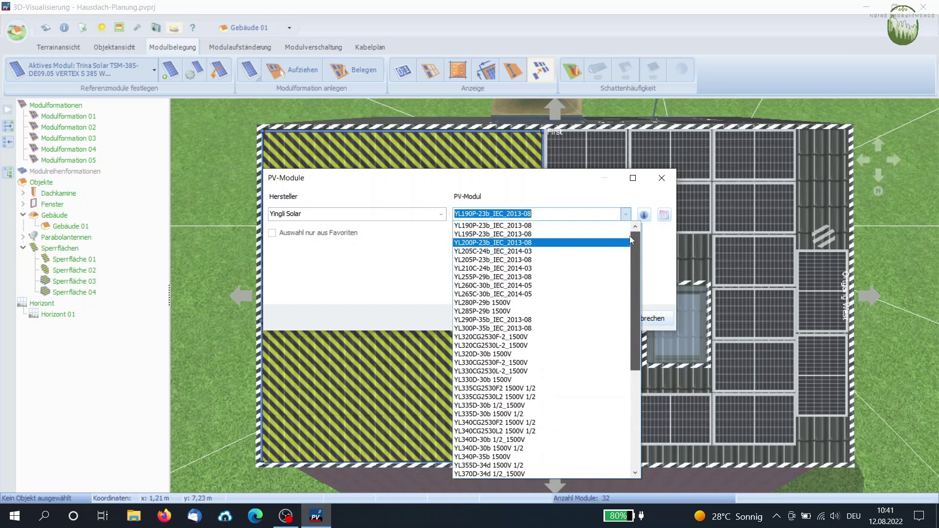
click(490, 218)
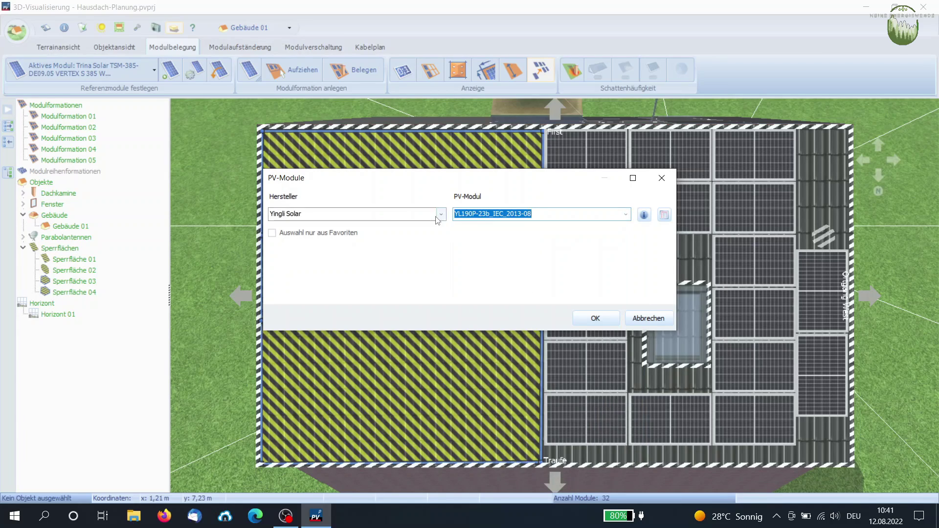
- Choose Meyer Burger as the manufacturer, browse its PV module types and dismiss the module selection without adding a reference module
click(441, 215)
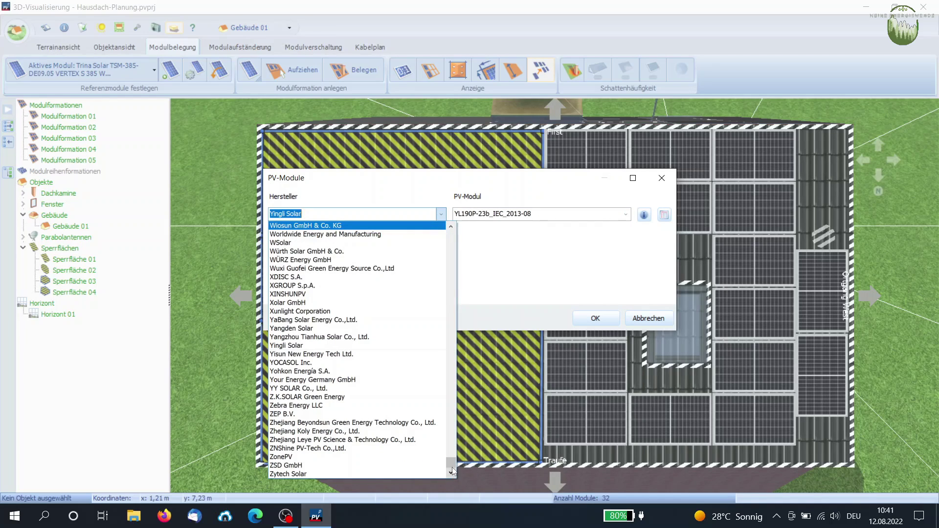
drag(451, 464, 462, 346)
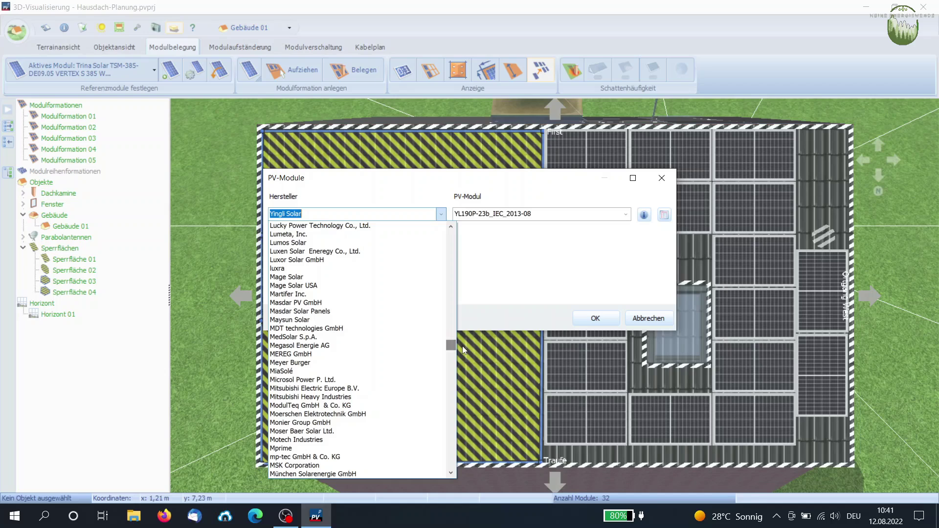
click(336, 364)
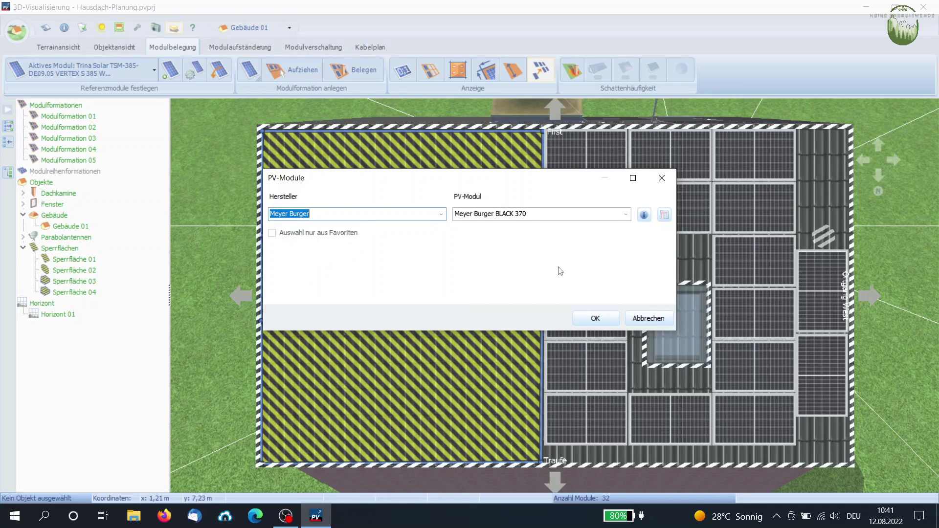
click(605, 211)
click(605, 211)
click(626, 215)
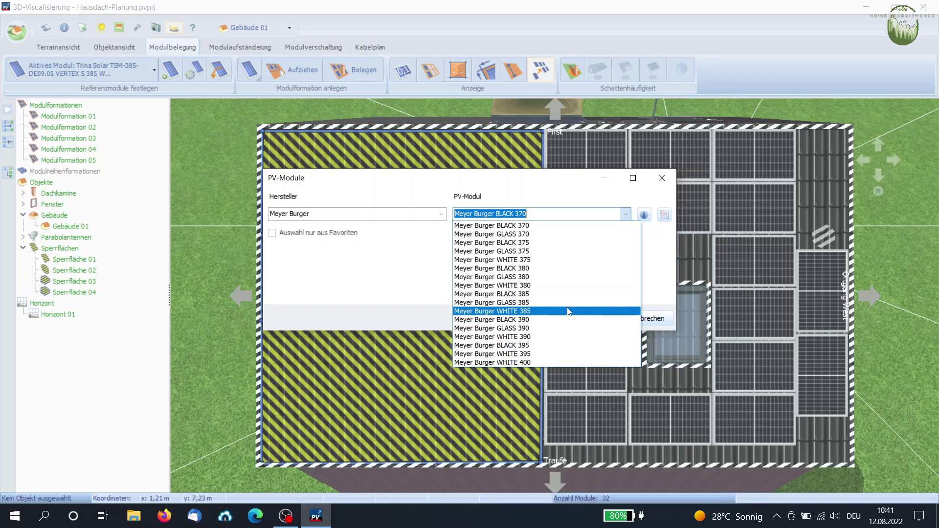
click(380, 304)
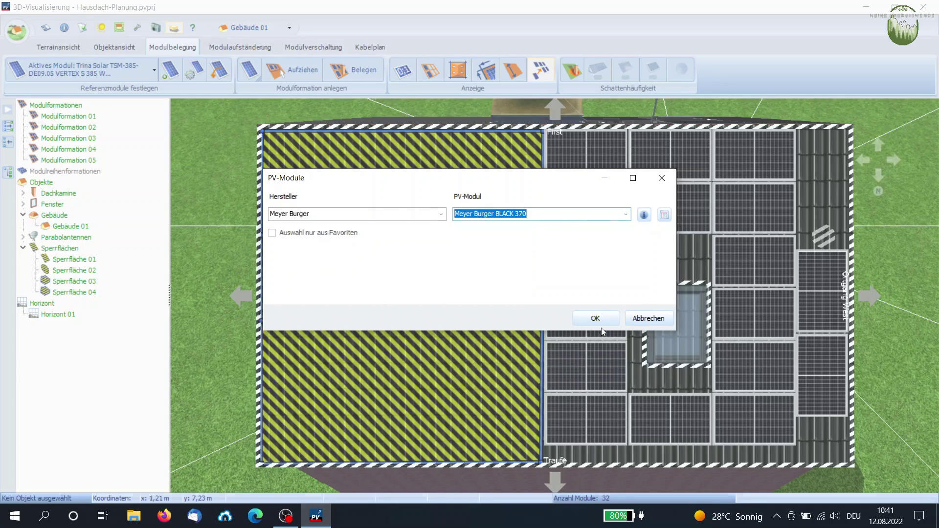
click(642, 317)
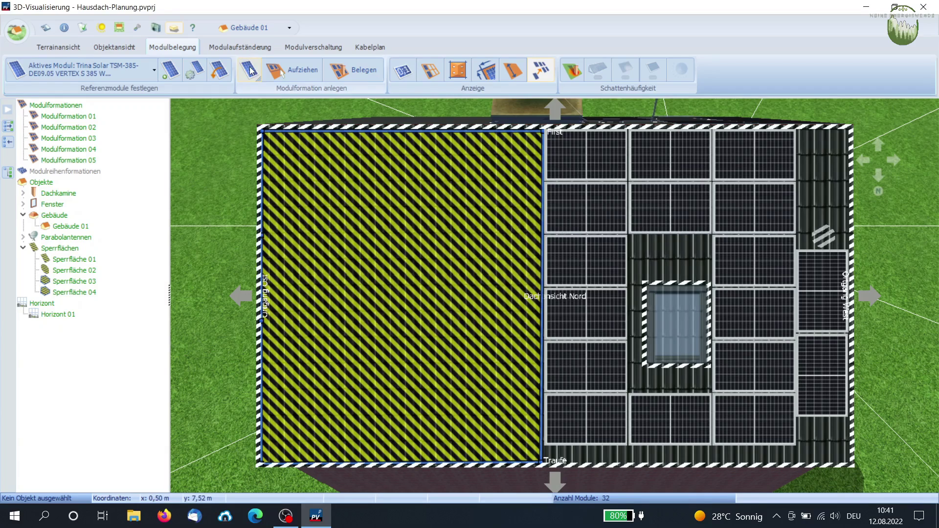
- Activate the horizontal Trina Solar TSM-385-DE09.05 VERTEX S 385 W and try to fit a single module at the ridge near the west verge
click(117, 73)
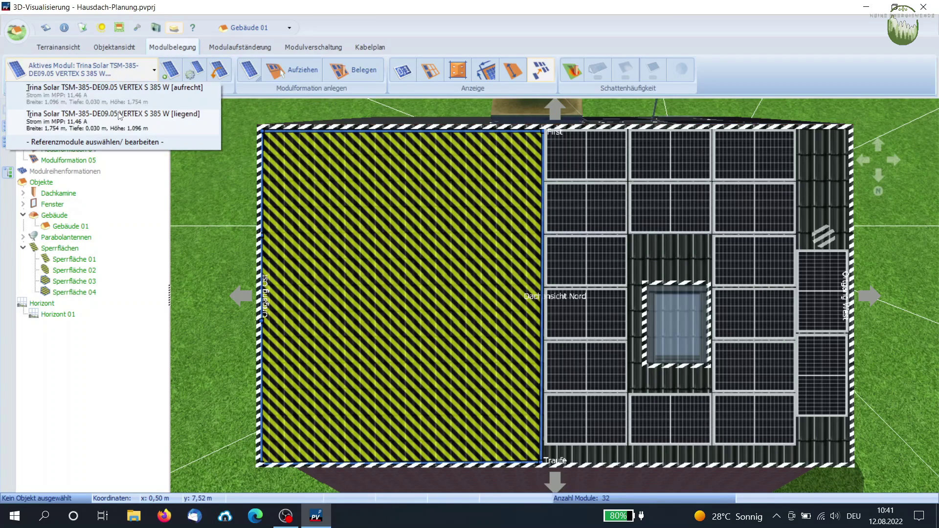
click(112, 118)
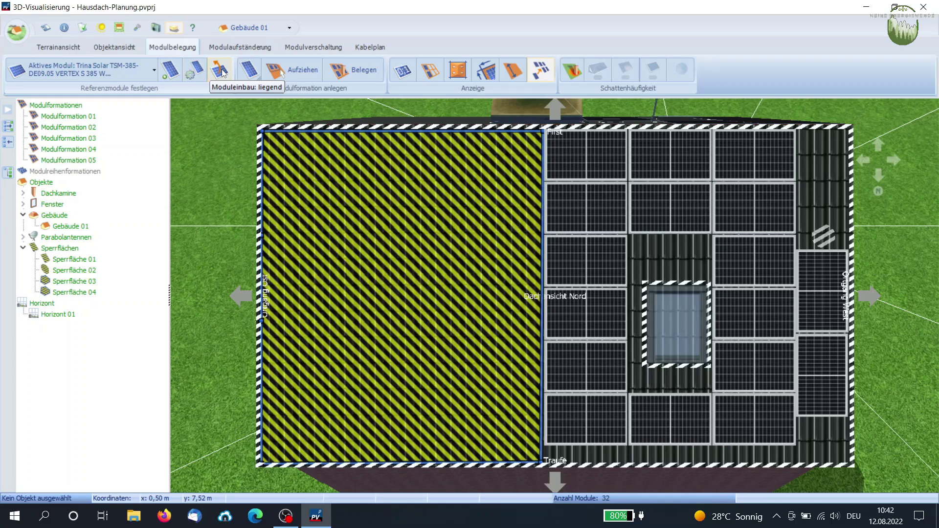
click(249, 70)
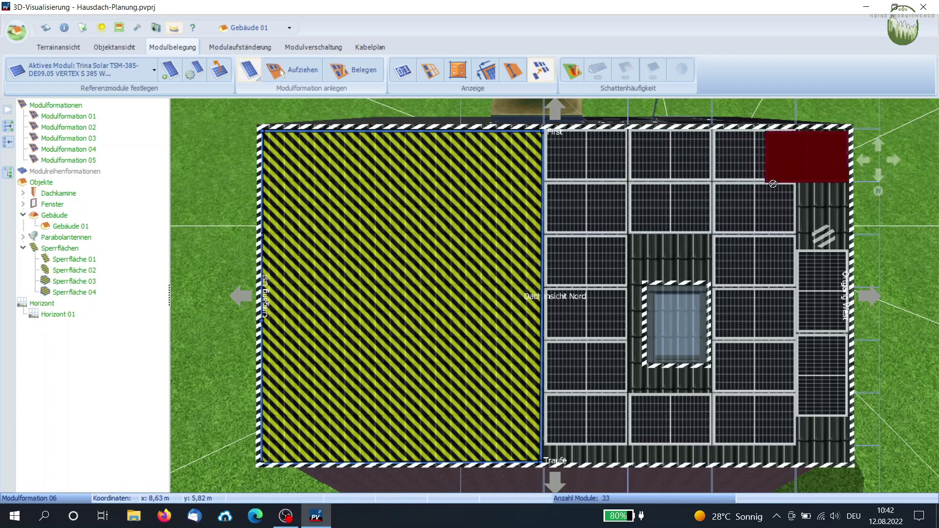
key(Escape)
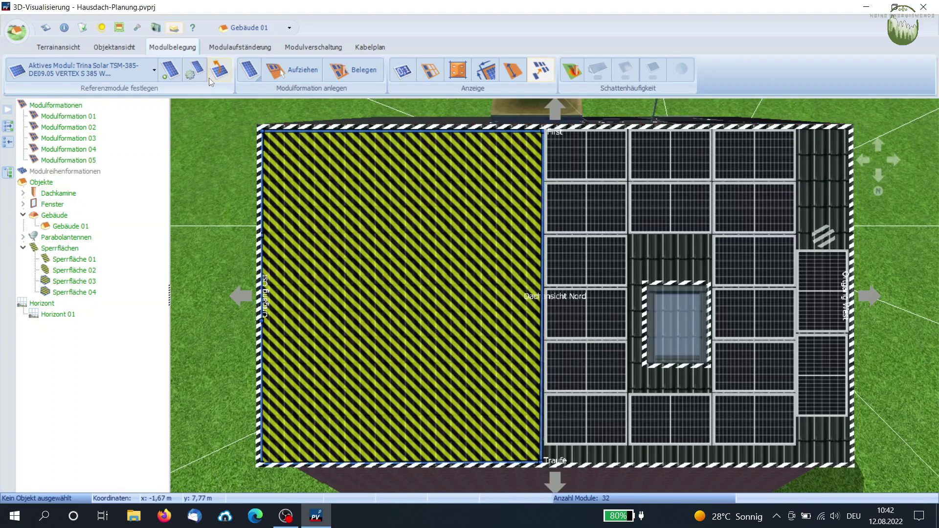
- Switch the active module to upright and place a single one in the ridge corner by the west verge of the north roof
click(213, 75)
click(258, 72)
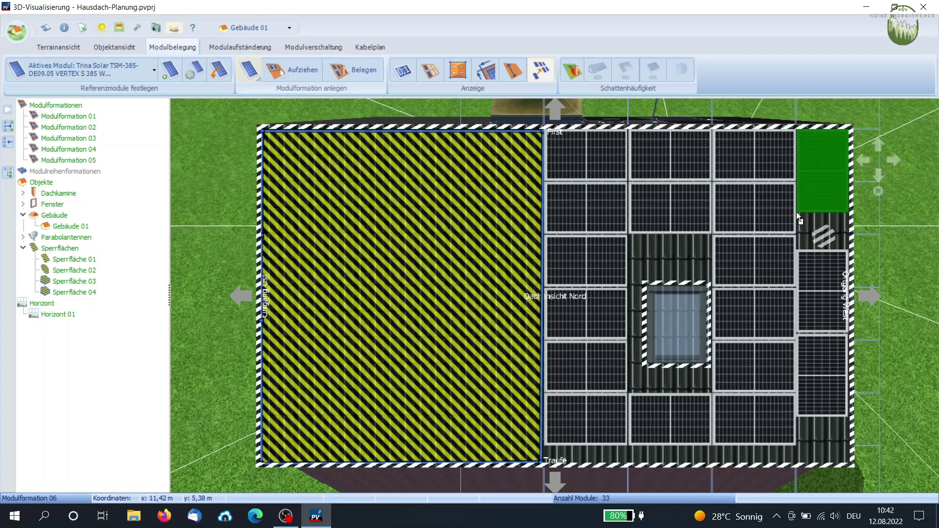
click(796, 212)
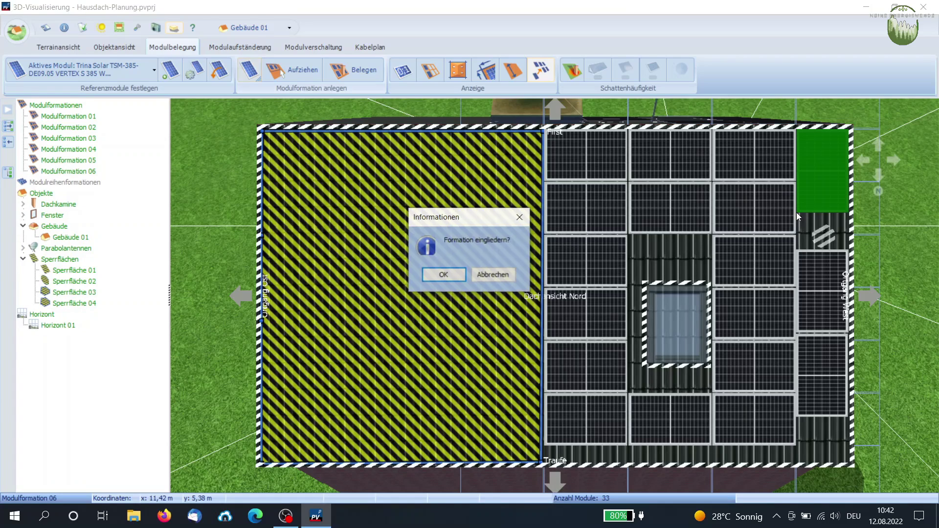
click(451, 275)
click(463, 275)
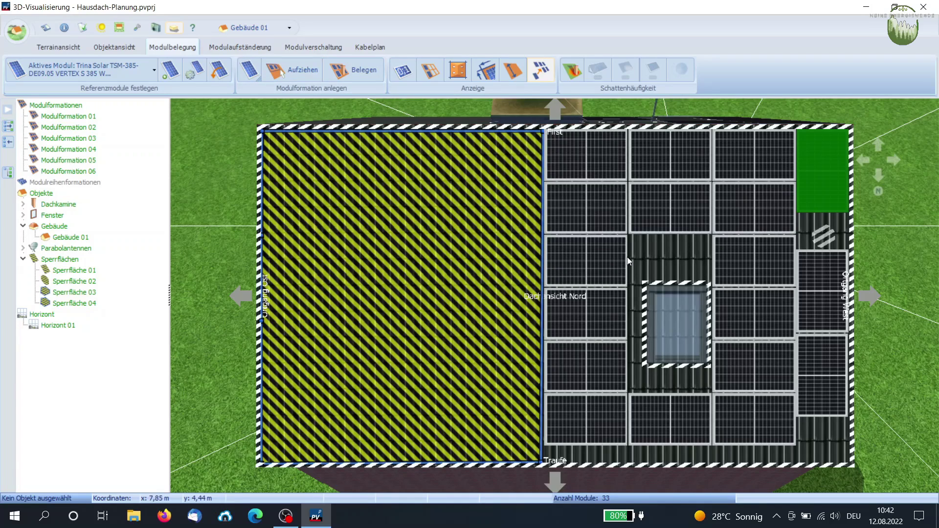
- Delete the six horizontal modules in the two rows nearest the ridge and the upright module in the west corner of the north roof
click(590, 156)
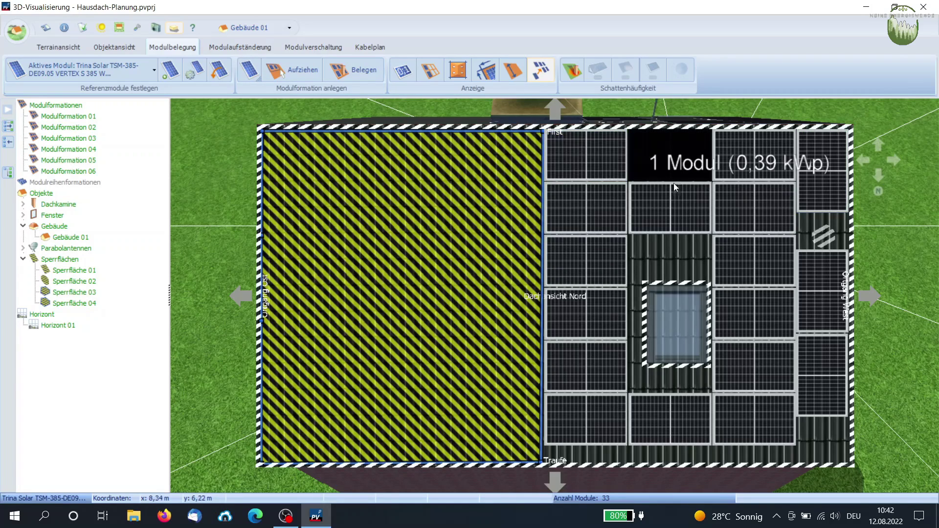
ctrl+click(650, 177)
click(599, 162)
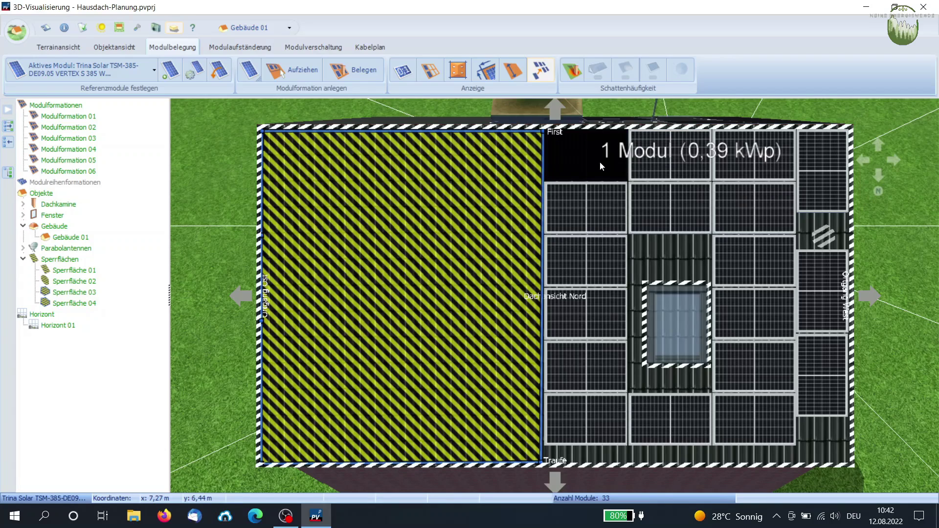
click(593, 195)
ctrl+click(647, 198)
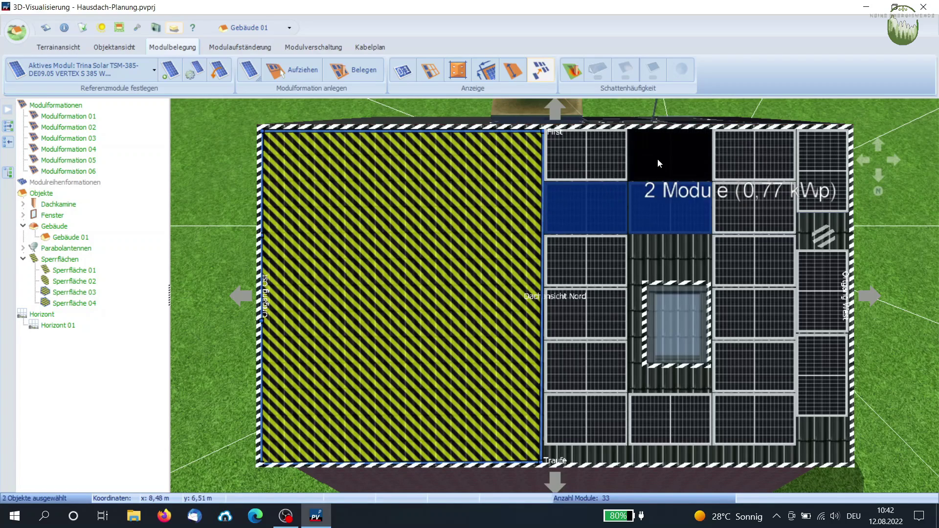
ctrl+click(657, 158)
ctrl+click(617, 164)
ctrl+click(753, 157)
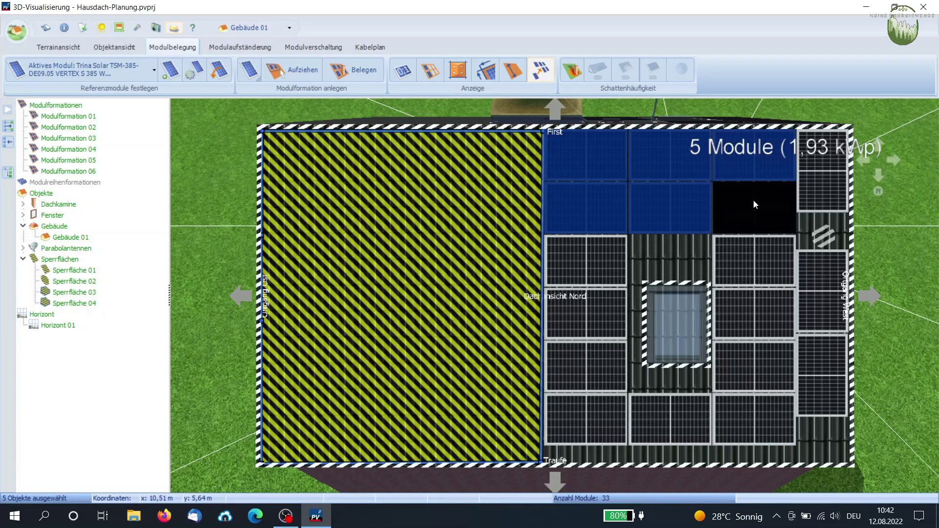
ctrl+click(753, 199)
ctrl+click(816, 194)
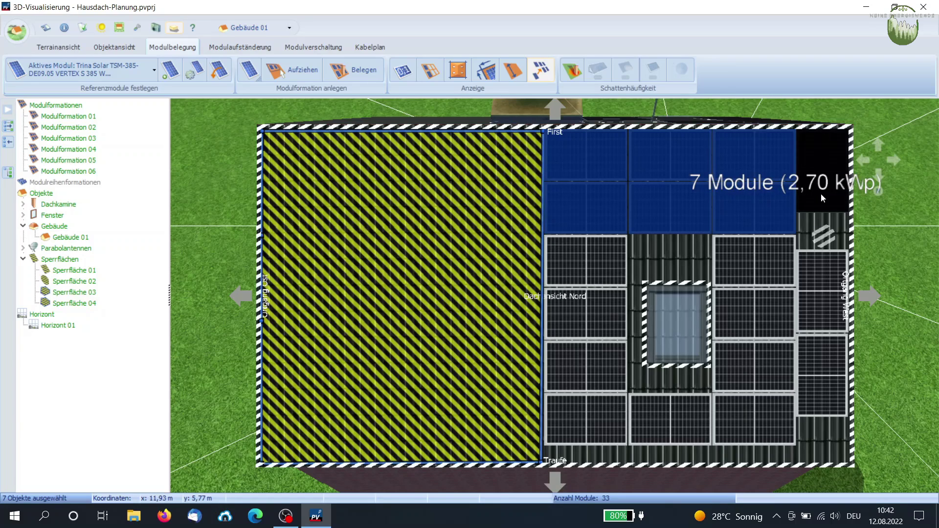
key(Delete)
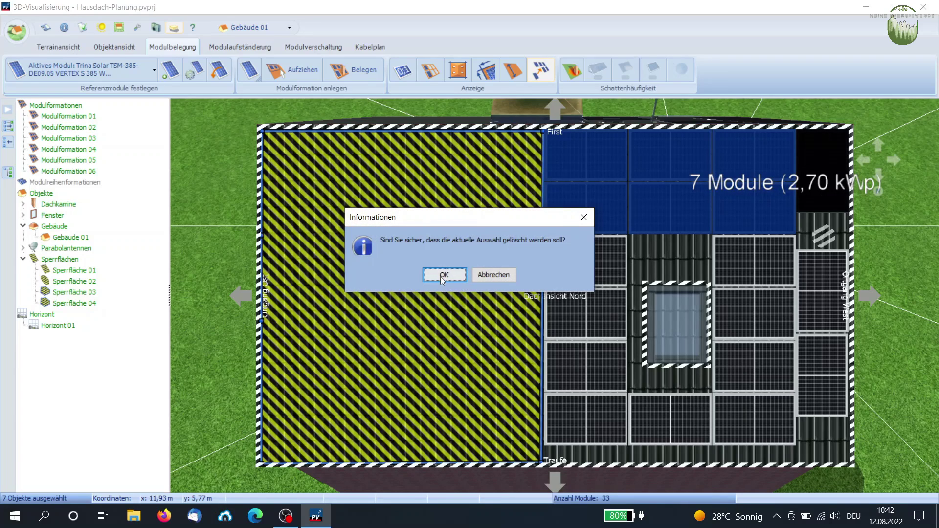
click(443, 275)
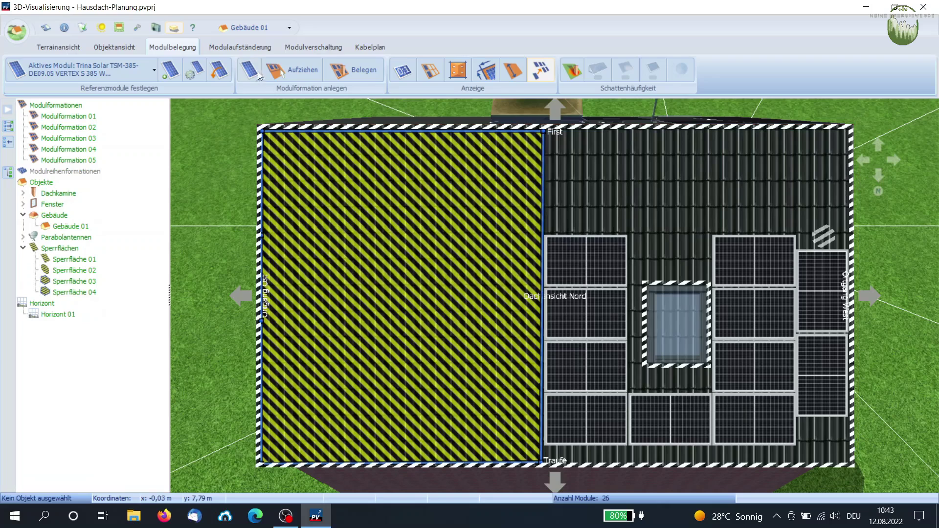
- Try drawing a row of five upright modules along the ridge with 0,020 m spacing and Dachparallel - gut hinterlüftet mounting, and discard it
click(293, 70)
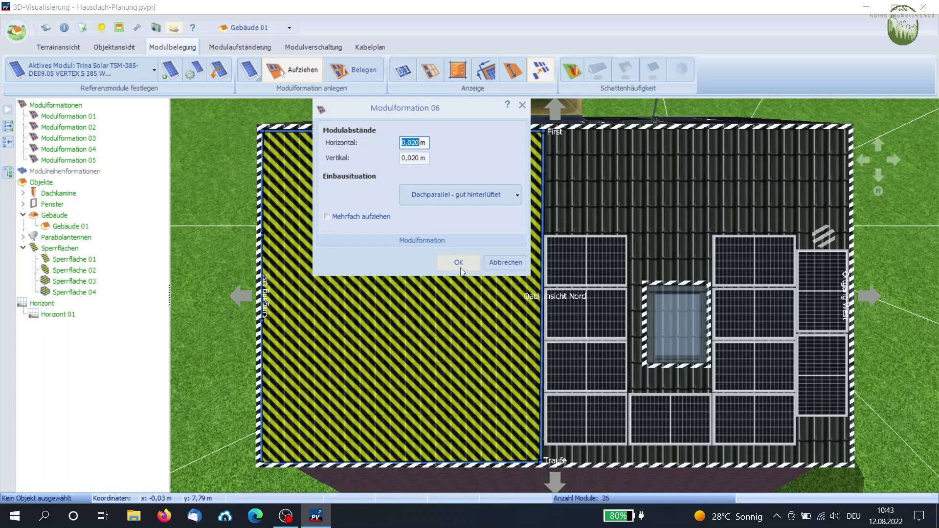
click(500, 193)
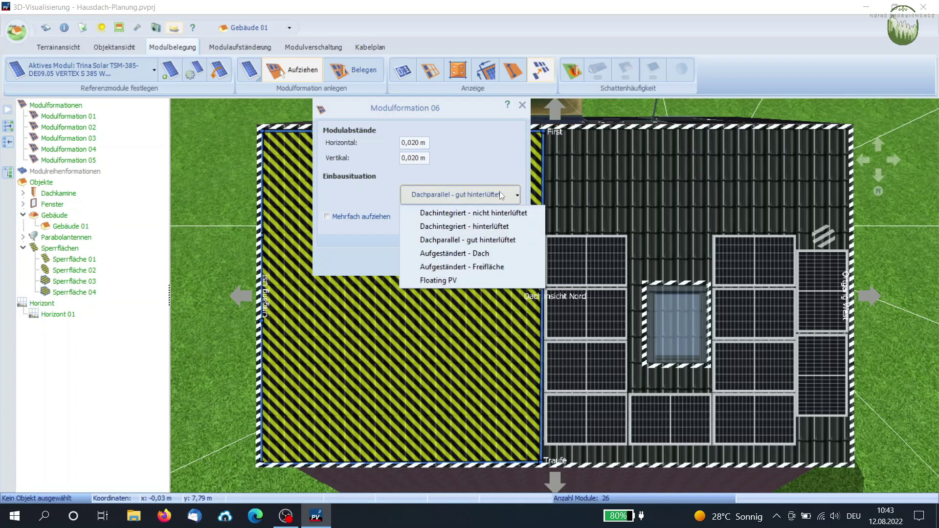
click(405, 264)
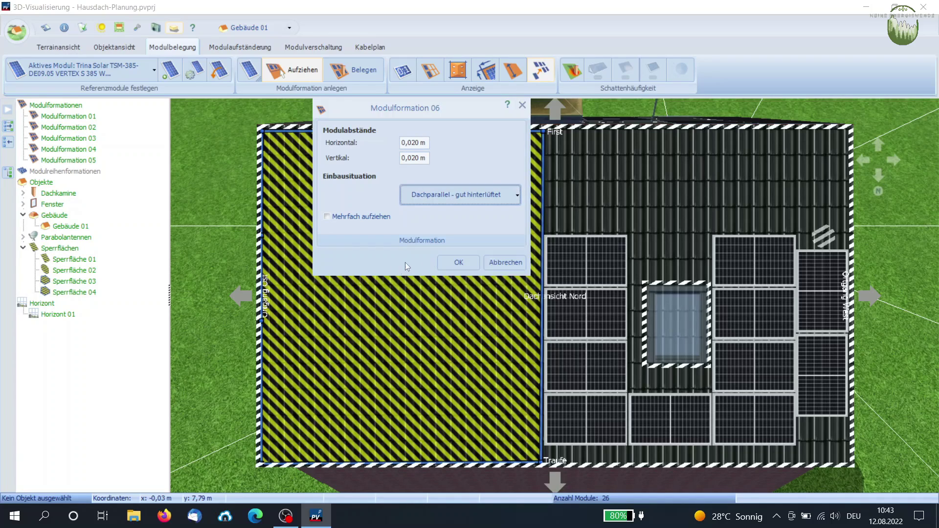
click(455, 257)
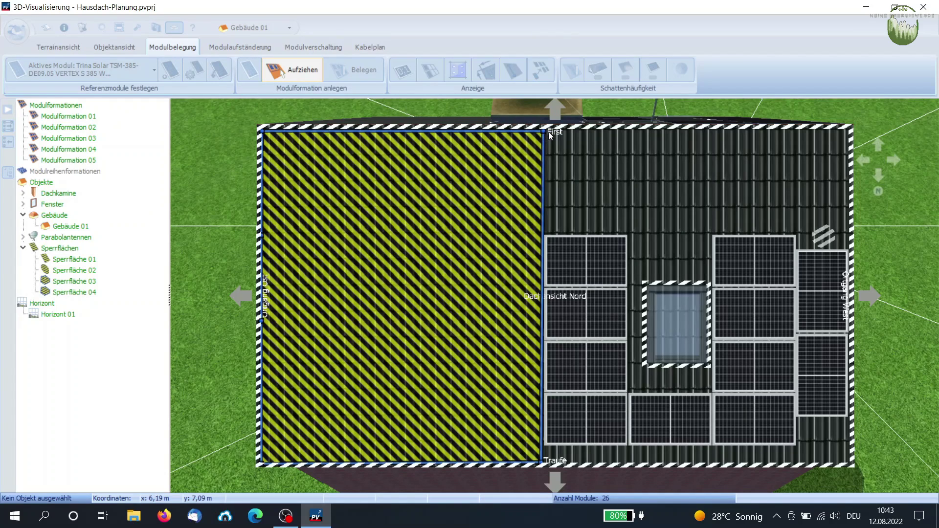
drag(548, 132, 838, 225)
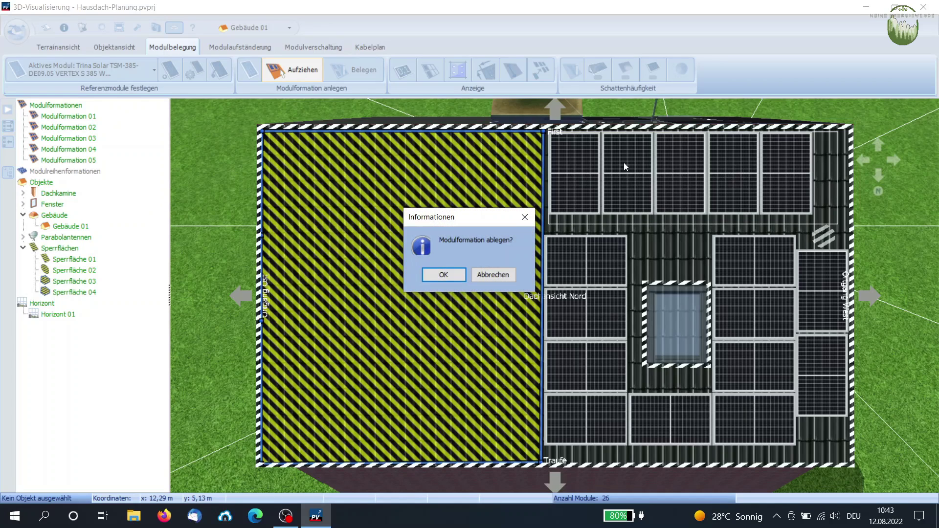
click(506, 272)
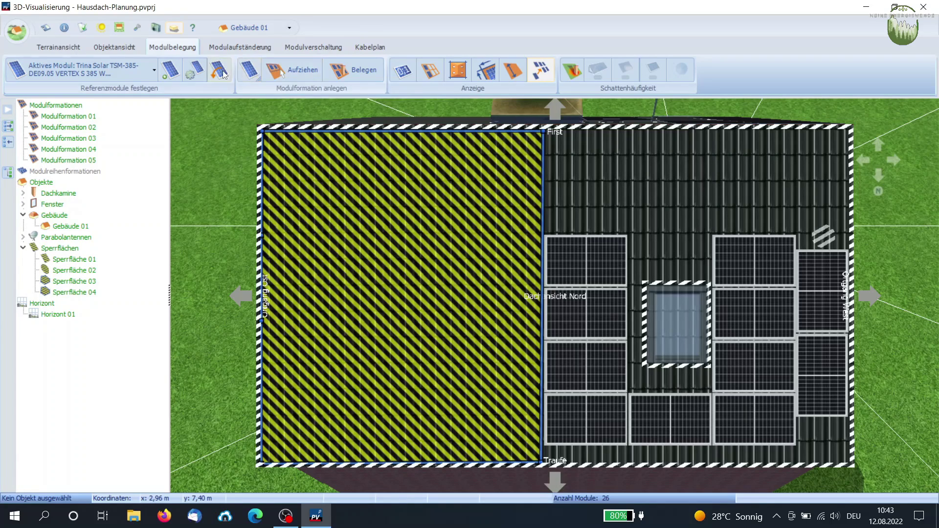
- Draw a 3 x 2 formation of horizontal modules below the ridge of the north roof, aligned with the modules below and kept unmerged
click(282, 72)
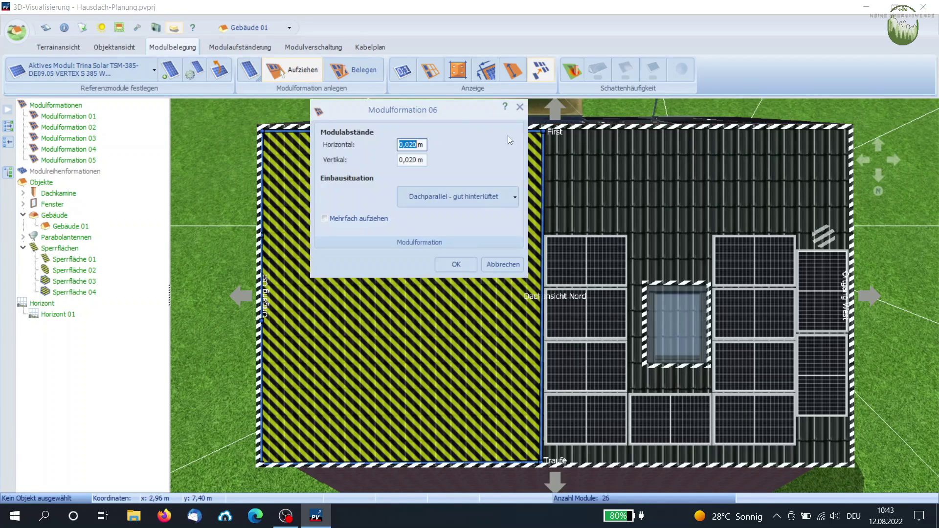
click(457, 264)
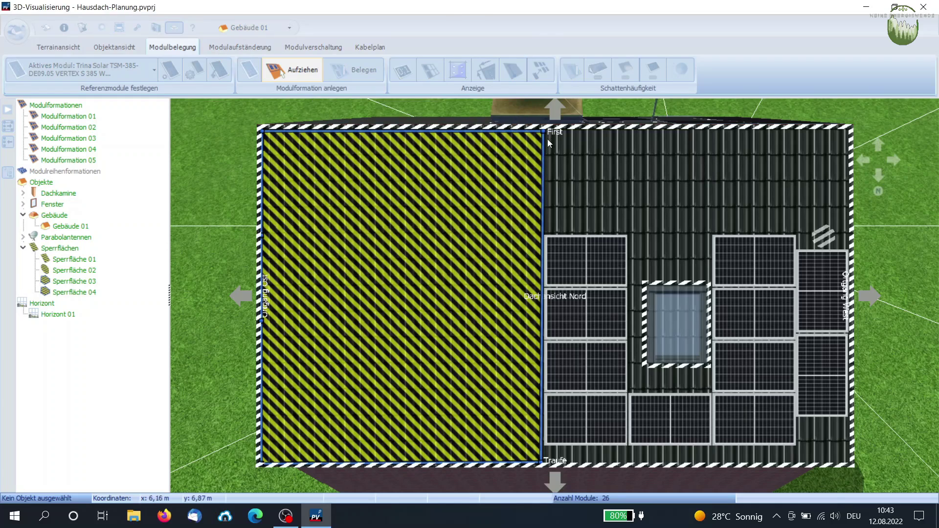
drag(546, 130, 806, 245)
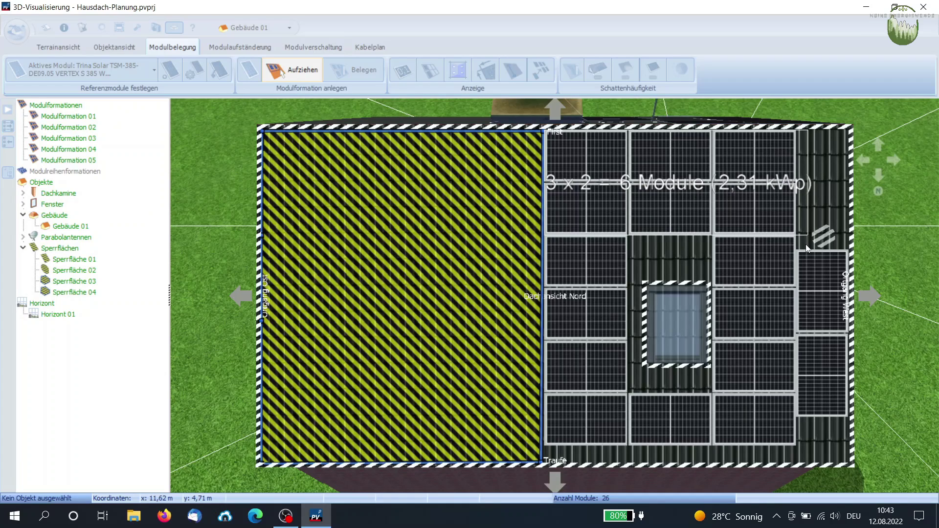
drag(805, 244, 806, 244)
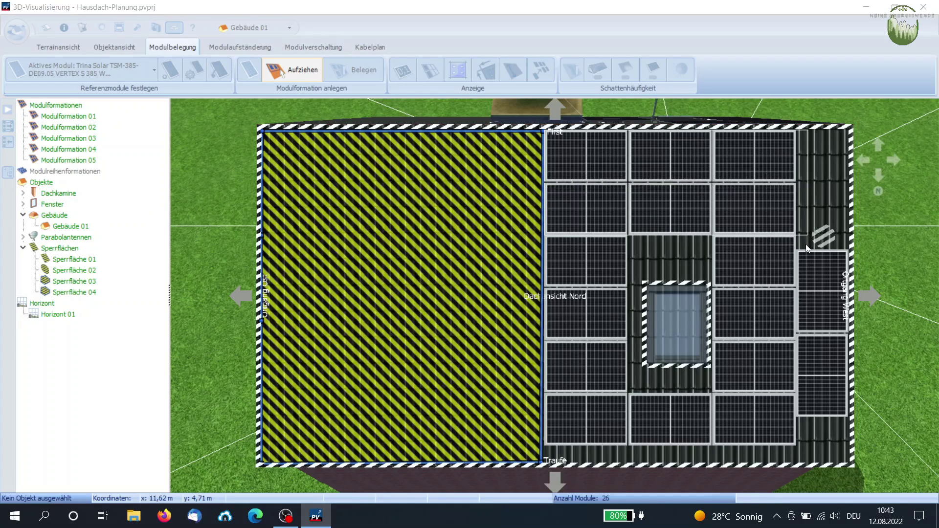
click(459, 271)
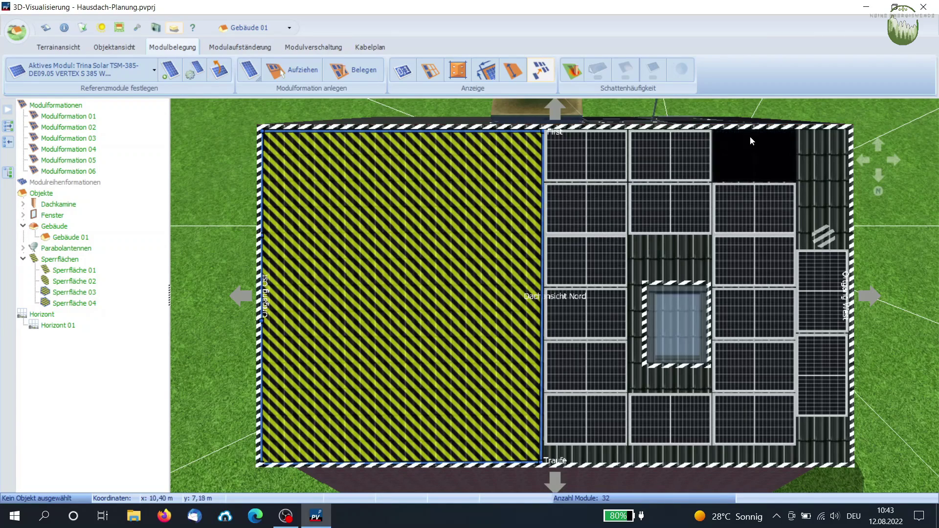
click(750, 136)
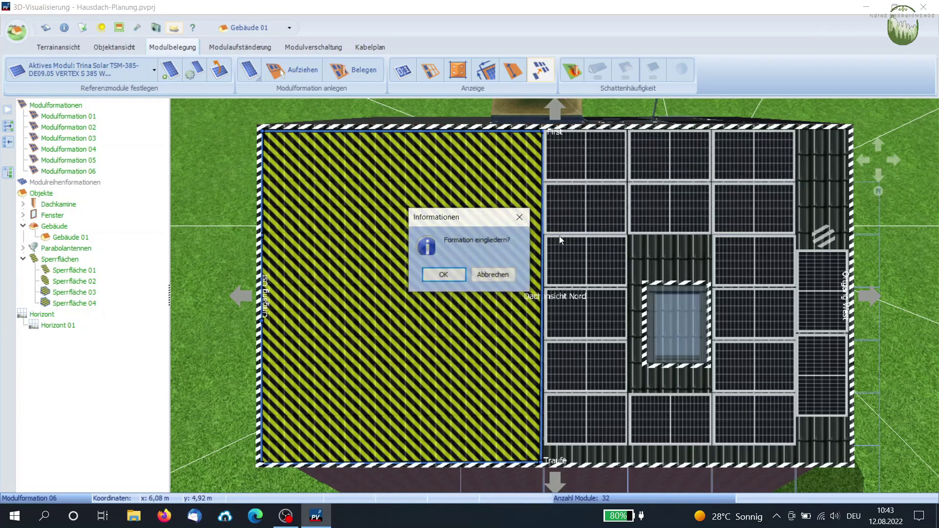
click(483, 278)
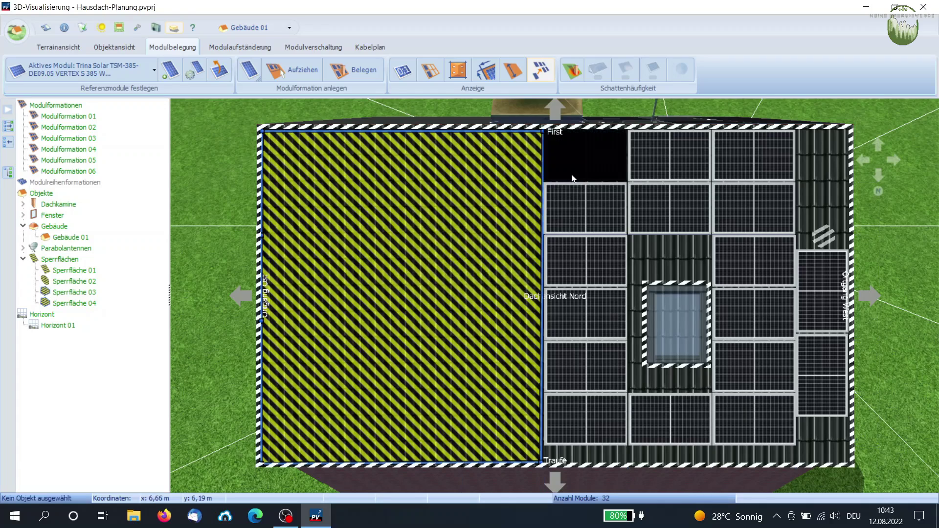
- Select together the six horizontal modules in the two rows nearest the ridge of the north roof
ctrl+click(655, 163)
ctrl+click(740, 163)
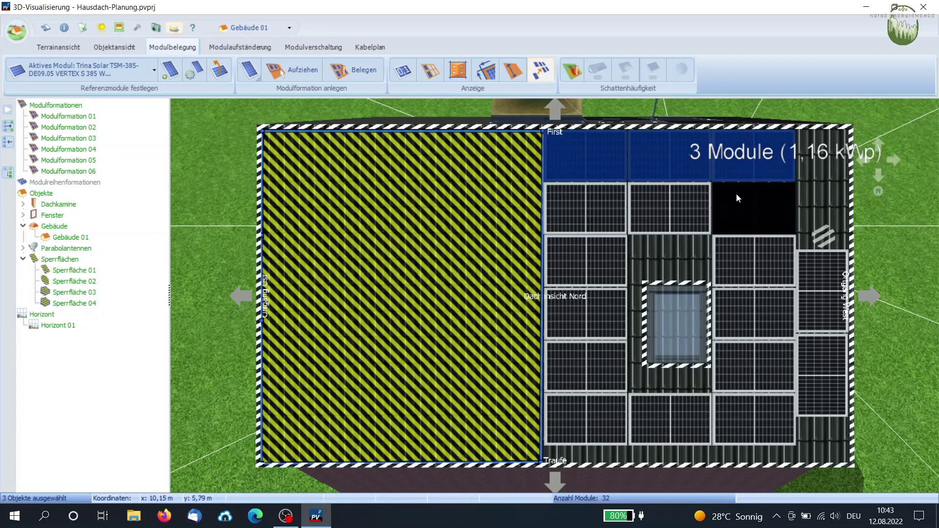
ctrl+click(735, 194)
ctrl+click(680, 208)
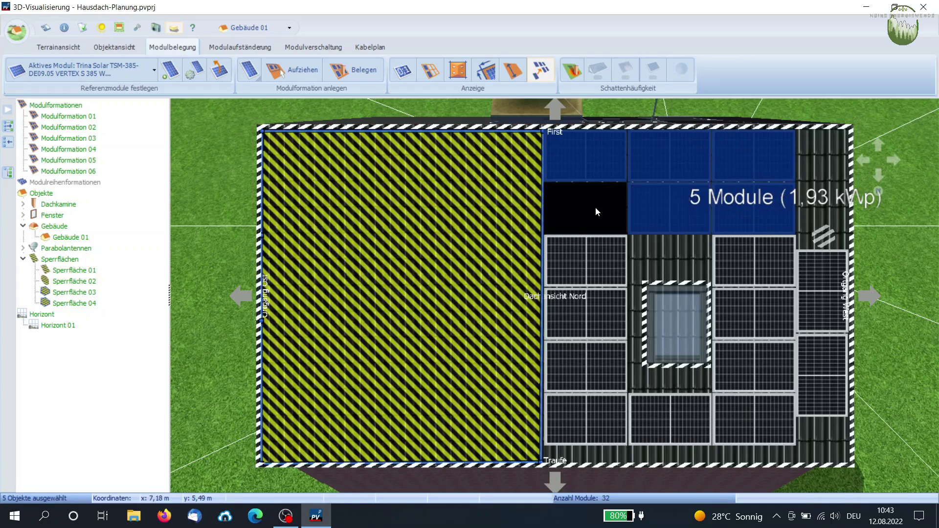
ctrl+click(595, 207)
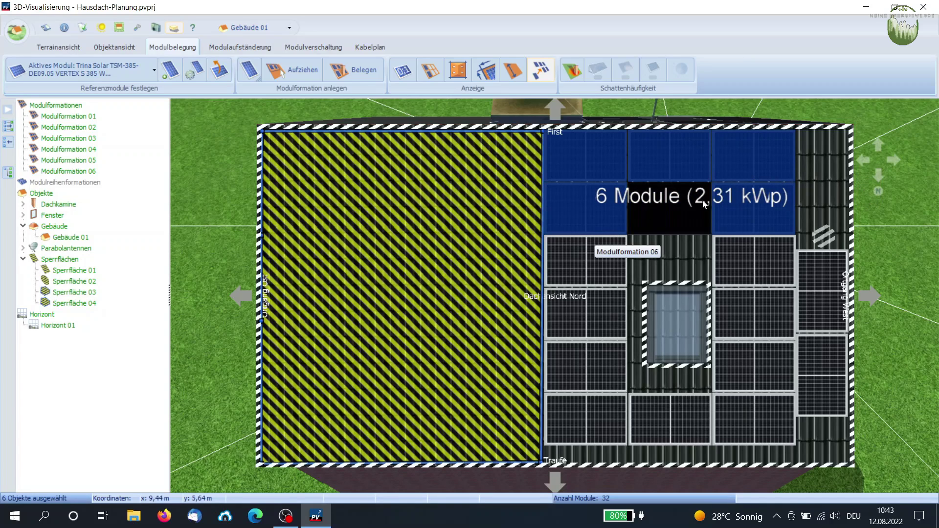
- Select instead the four lower modules in the column beside the blocked area and the other two horizontal modules in the eaves row
click(621, 254)
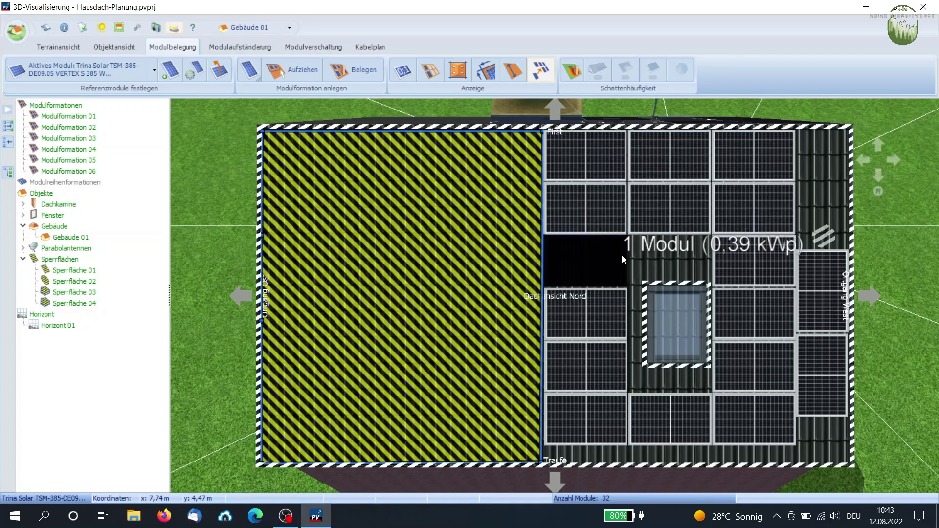
ctrl+click(613, 289)
ctrl+click(603, 374)
ctrl+click(606, 418)
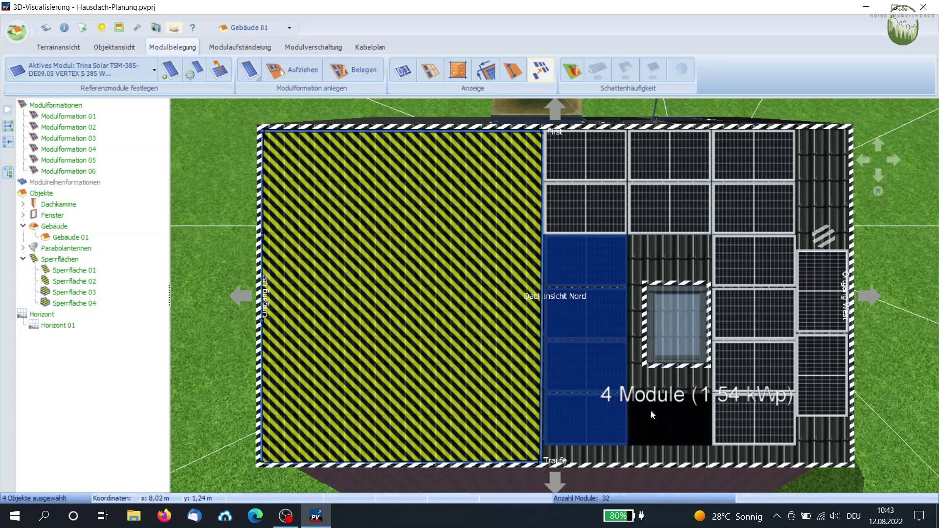
ctrl+click(656, 409)
ctrl+click(721, 403)
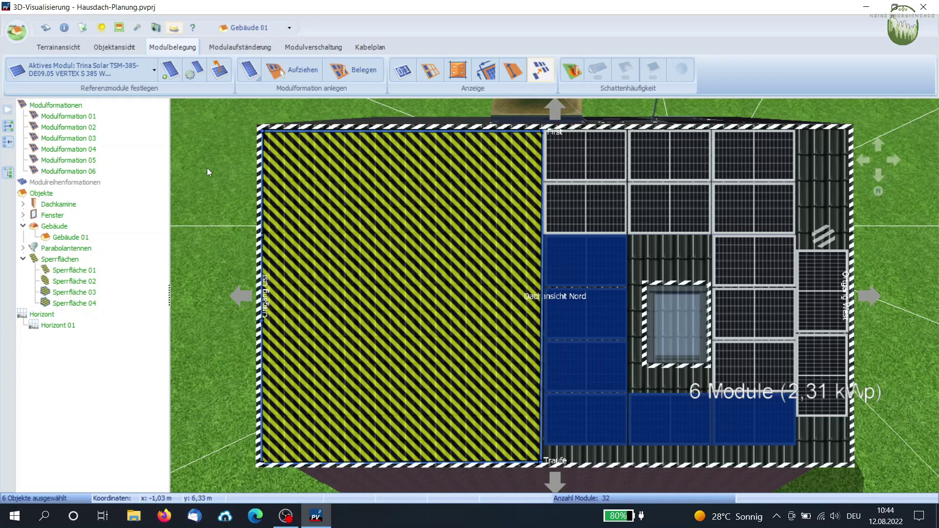
- Examine the mounting system settings for PV*SOL Aufständerung, Ost/West-Aufständerung and Fassaden-Aufständerung, and leave without choosing one
click(243, 47)
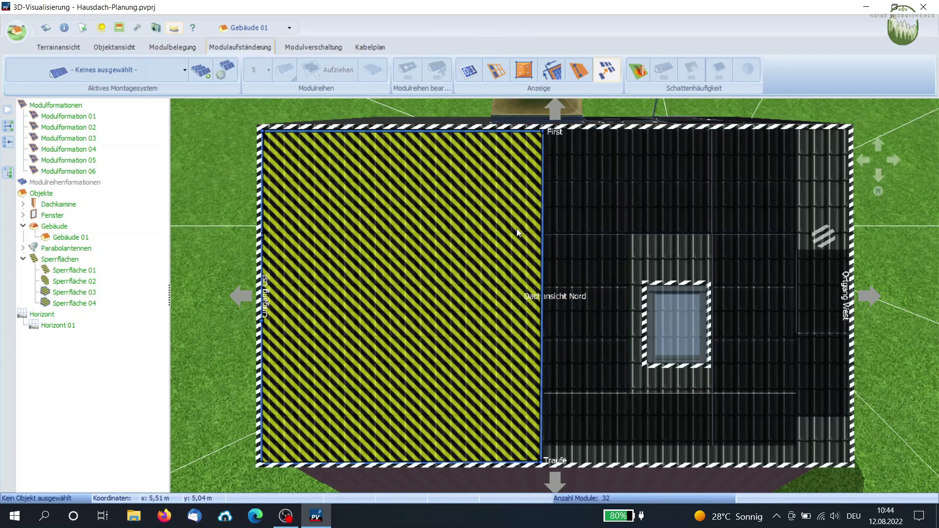
click(184, 70)
click(166, 90)
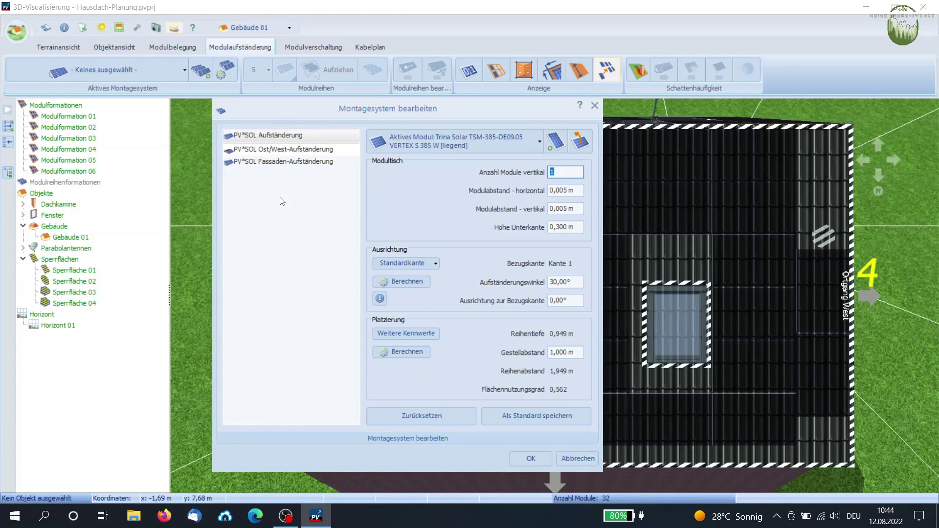
click(300, 151)
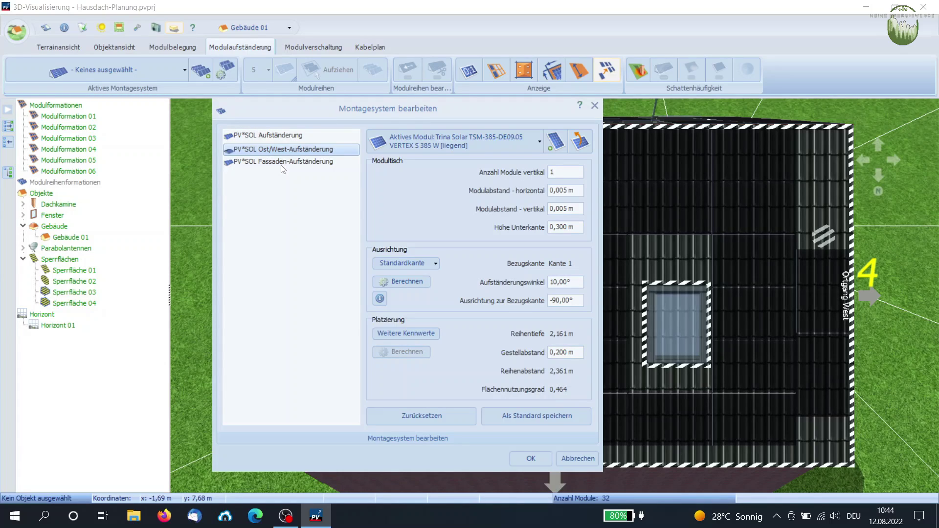
click(283, 162)
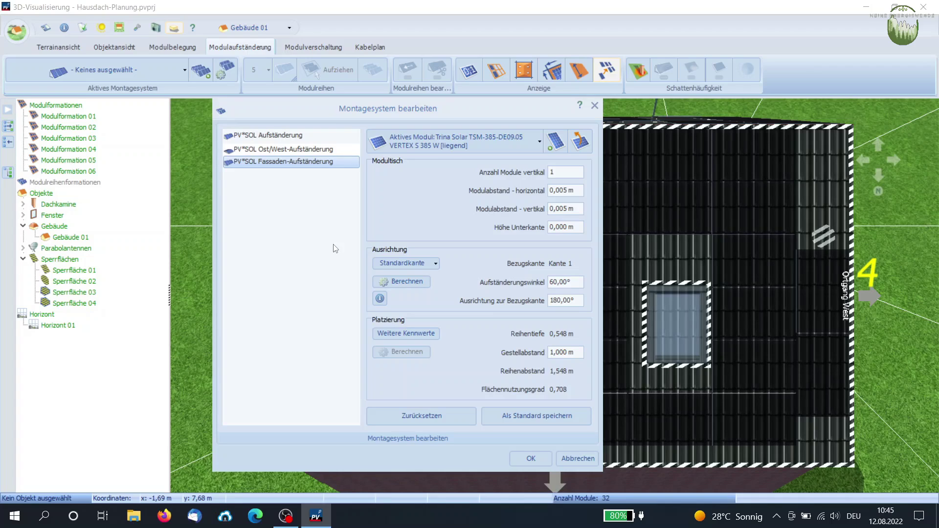
click(592, 106)
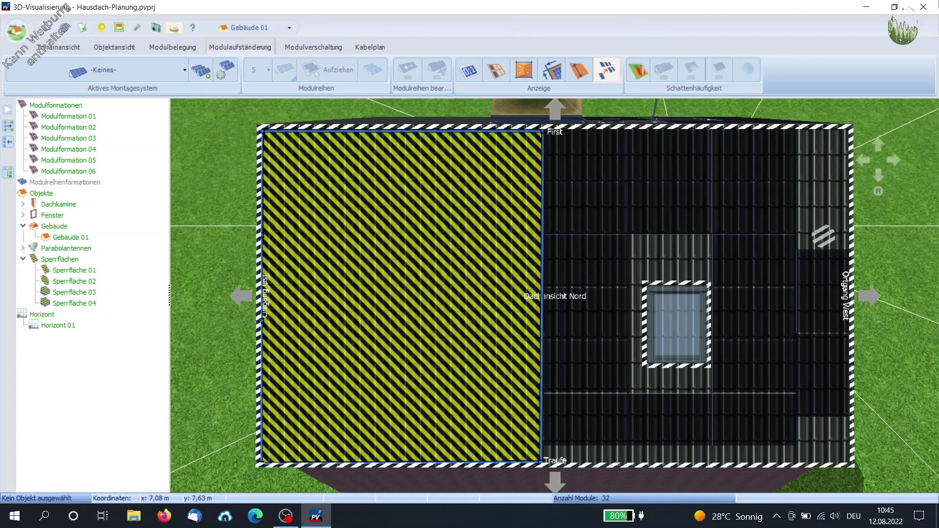
- Close the 3D visualization without transferring its data, and exit the program without saving the project changes
click(923, 6)
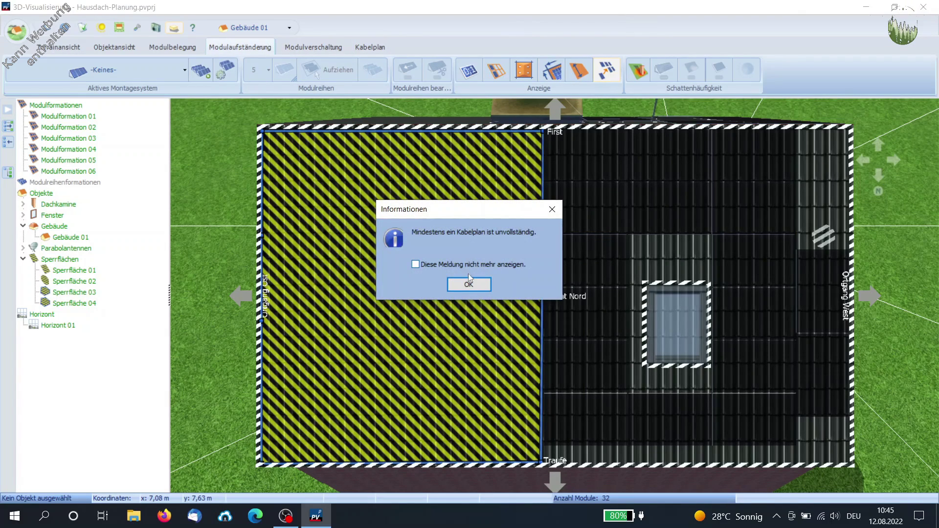
click(468, 282)
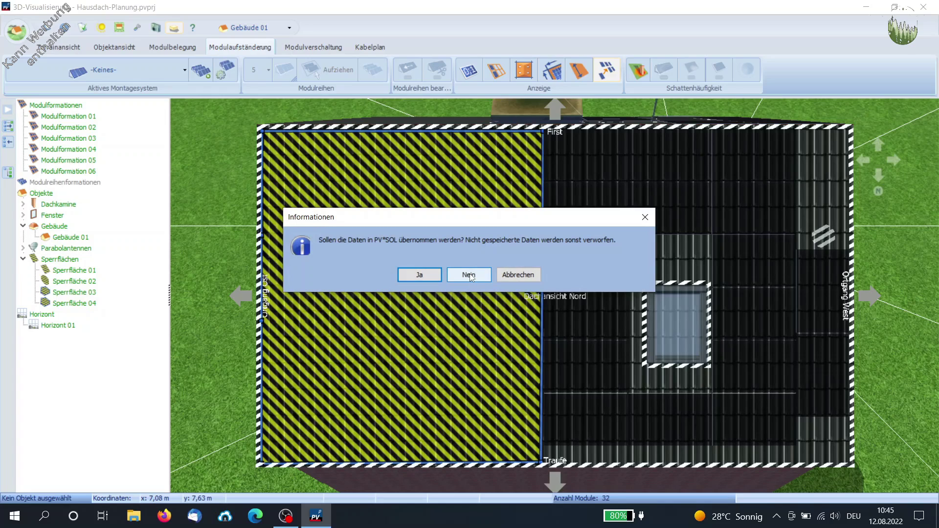
click(469, 275)
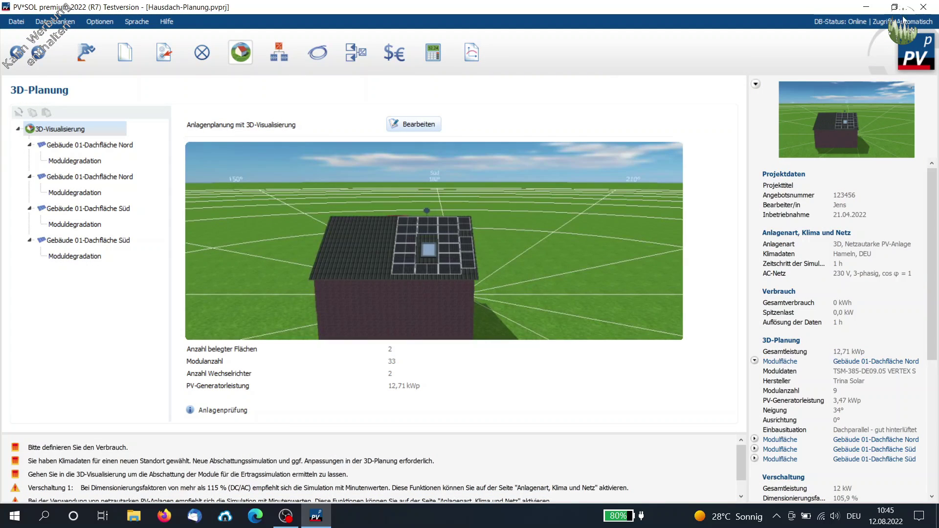
click(923, 7)
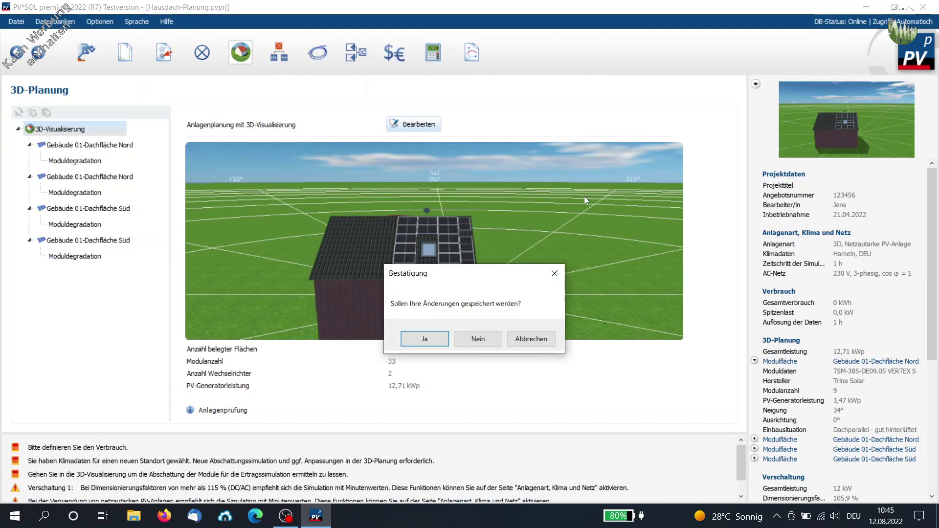
click(478, 339)
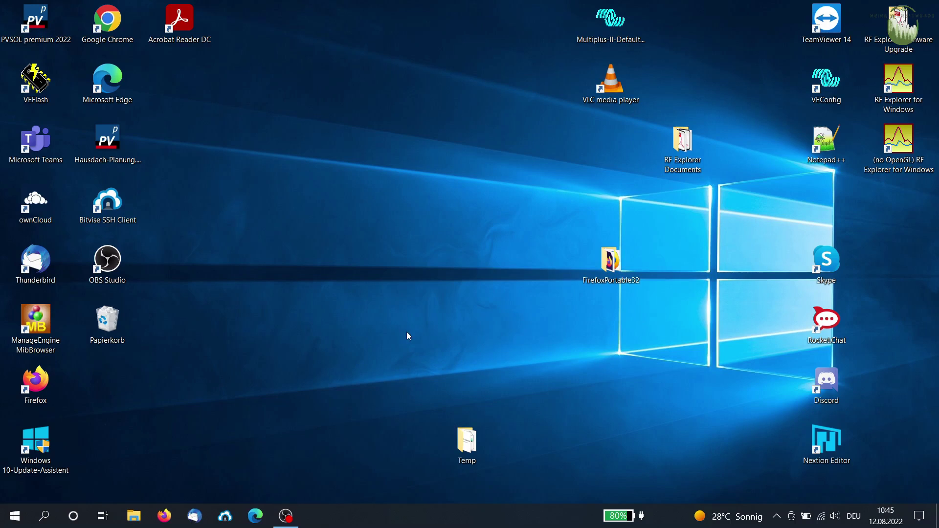
- Reopen the Hausdach-Planung project from the desktop in the PV*SOL premium 2022 trial version and go to its 3D-Planung page
click(124, 143)
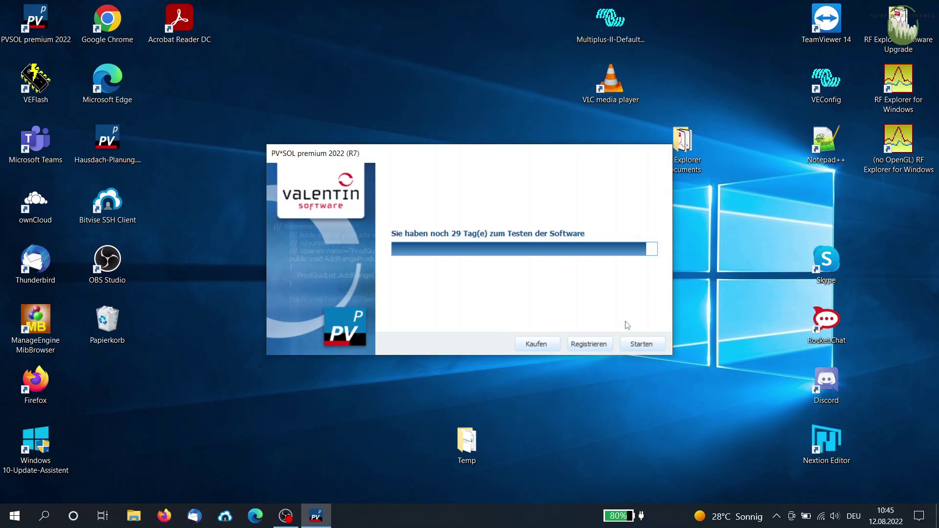
click(632, 342)
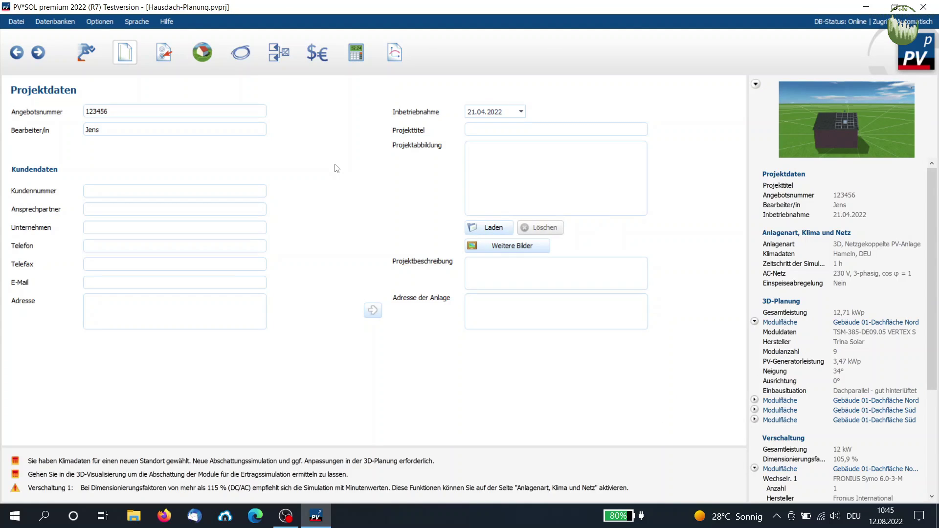
click(244, 53)
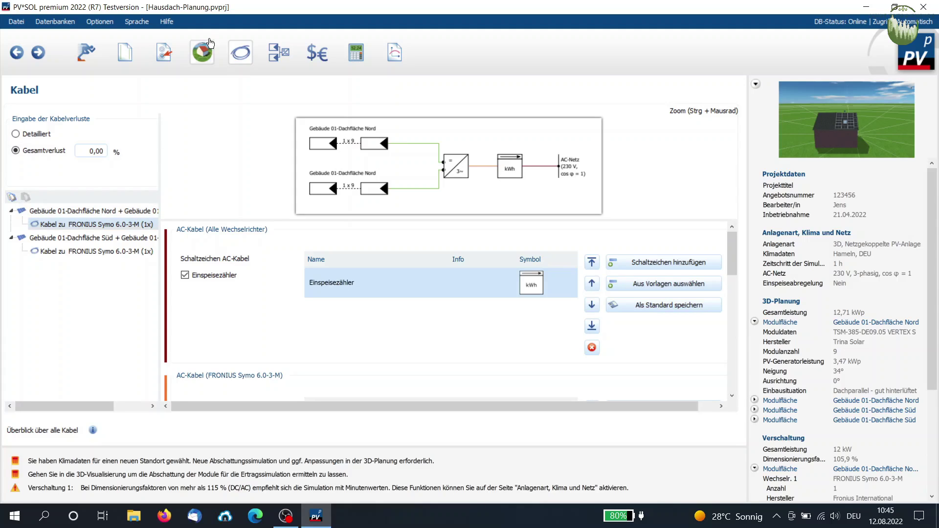
click(209, 44)
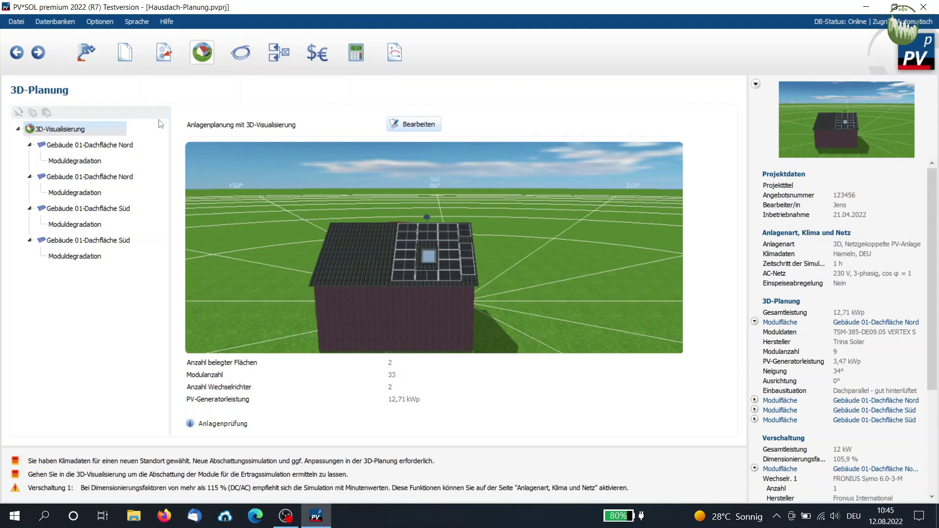
- Examine the module data and the Moduldegradation settings of the first Gebäude 01-Dachfläche Nord module area
click(104, 145)
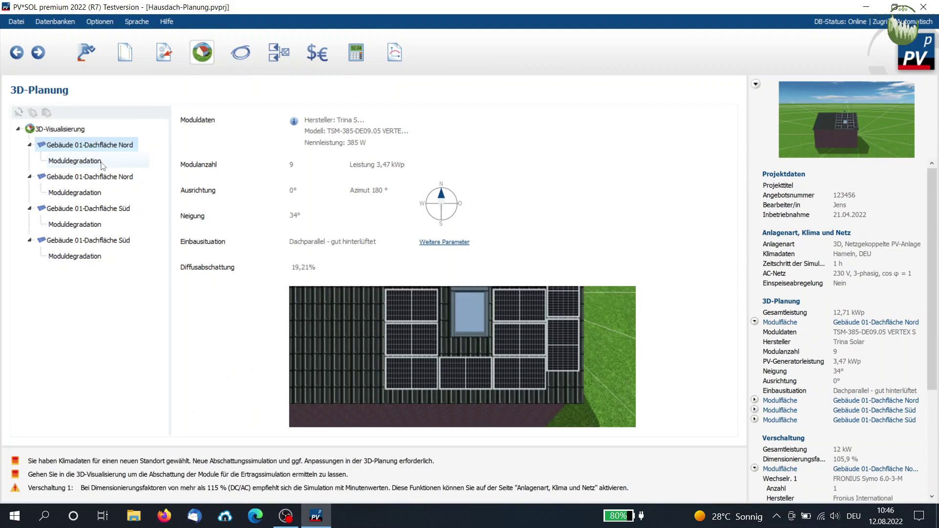
click(78, 161)
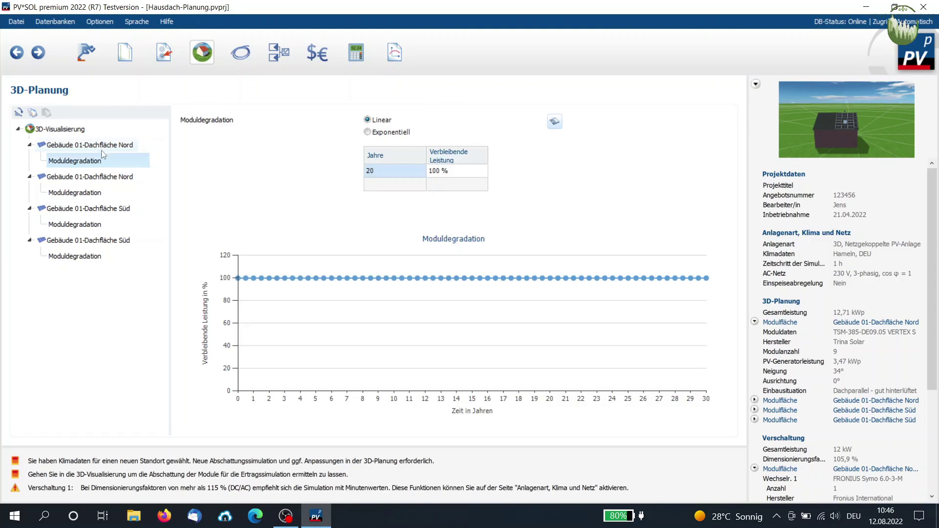
click(103, 147)
click(97, 162)
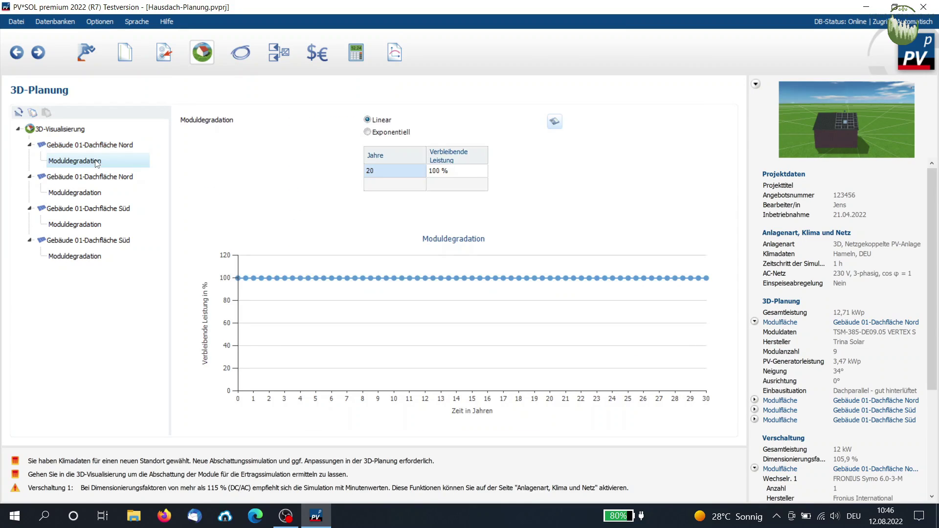
click(97, 149)
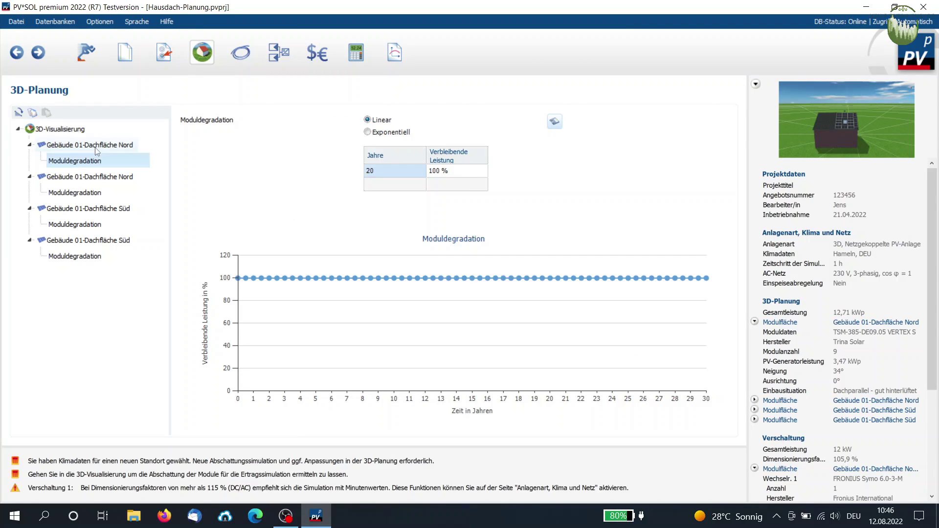
click(100, 178)
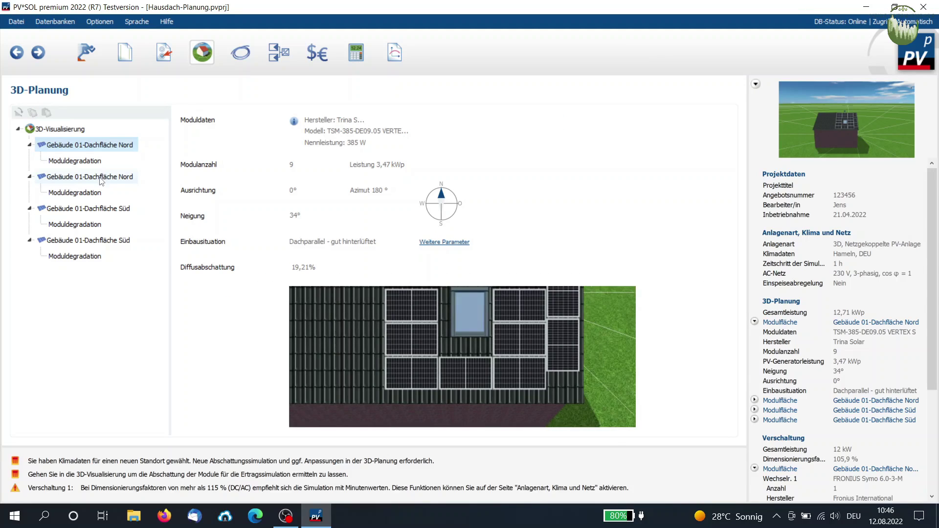
click(103, 147)
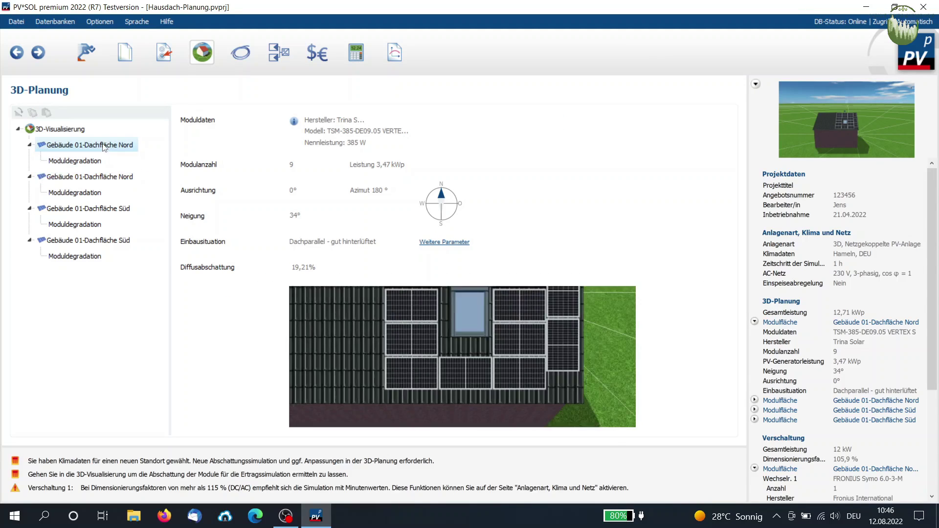
- Compare the module counts, orientation and Diffusabschattung of the module areas on Dachfläche Süd and Dachfläche Nord
click(100, 210)
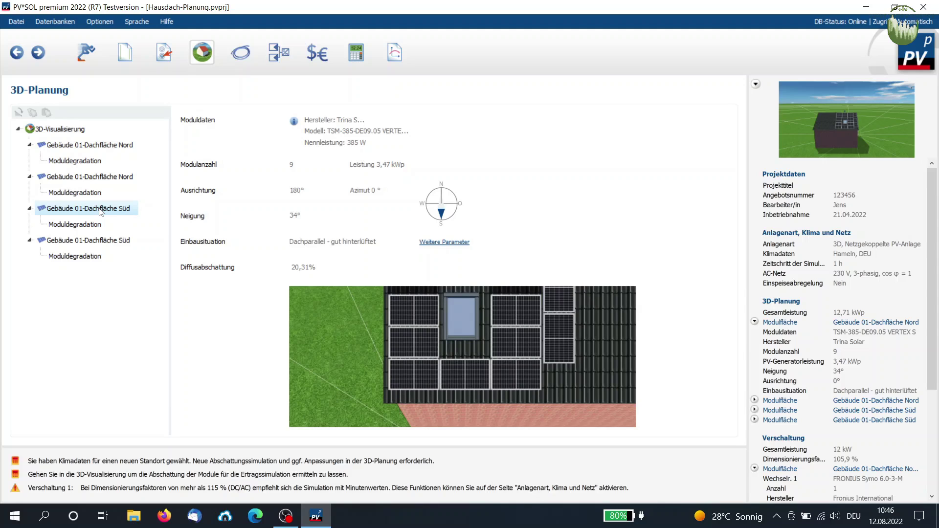
click(74, 130)
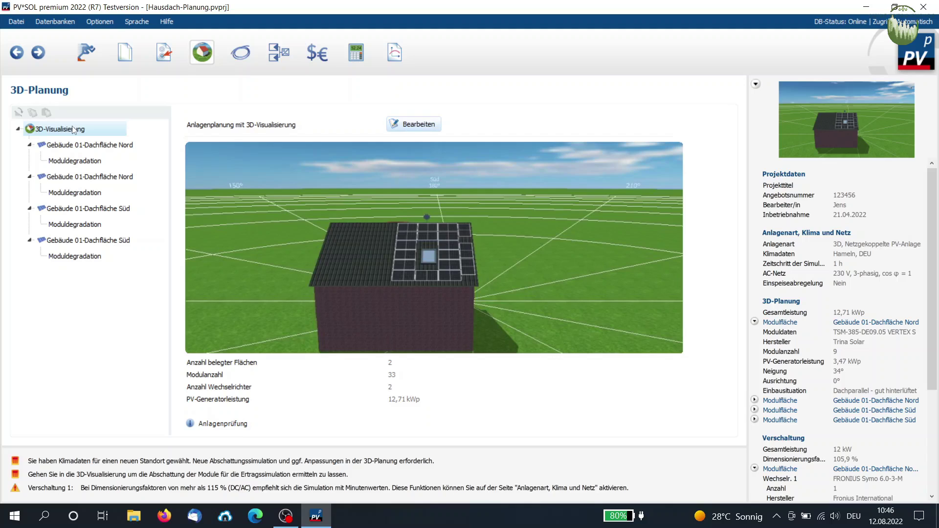
click(91, 254)
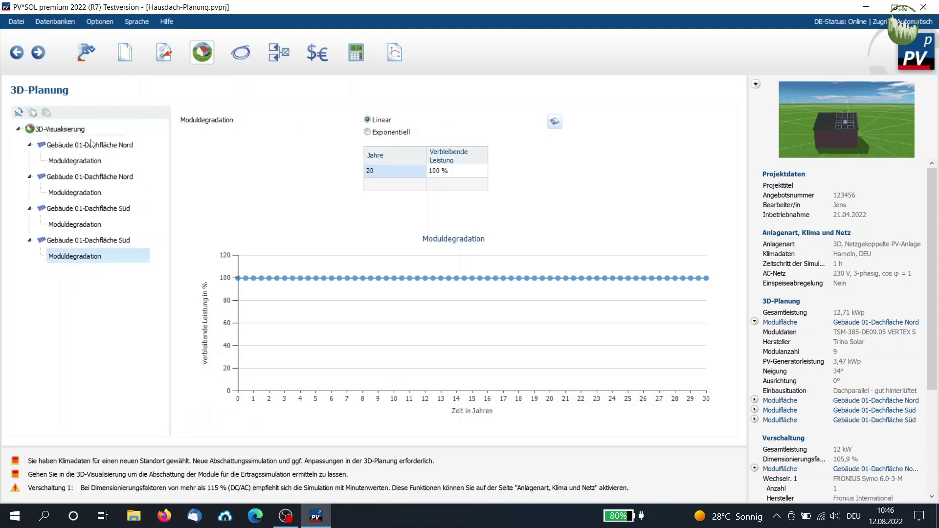
click(111, 241)
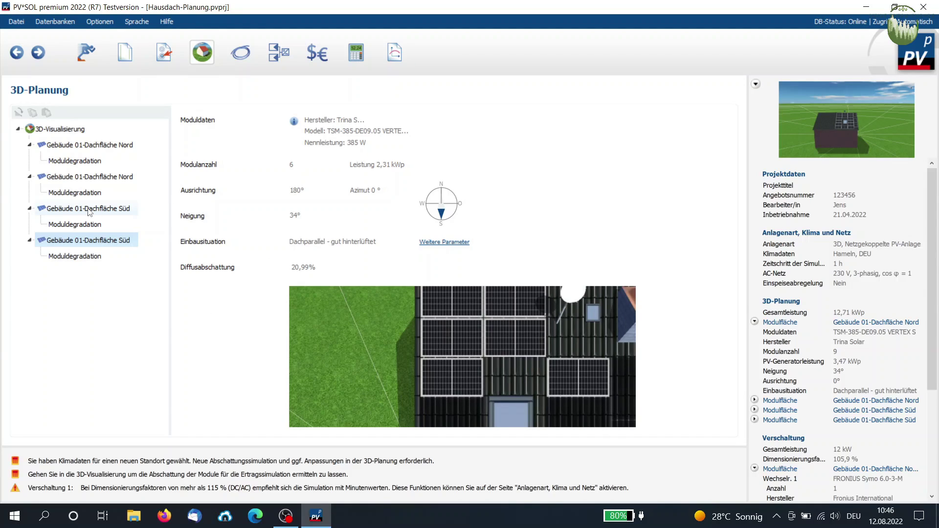
click(90, 210)
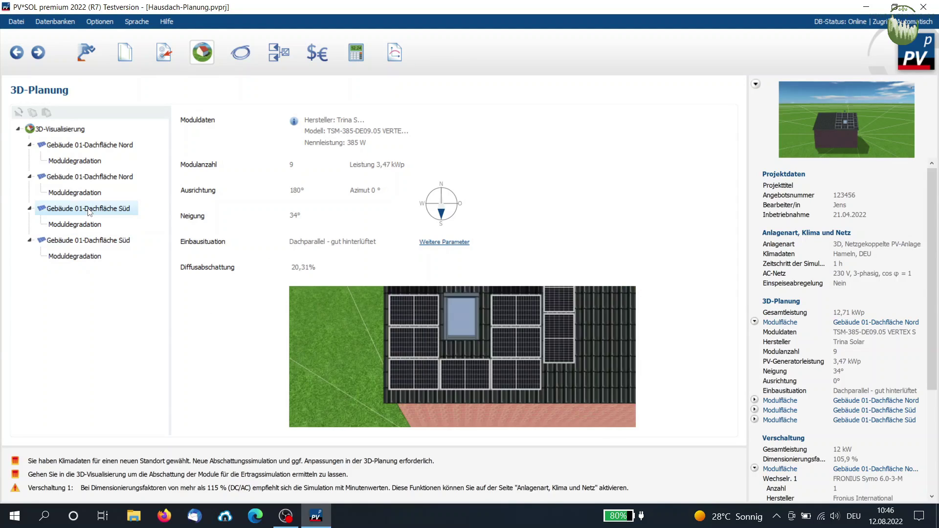
click(96, 240)
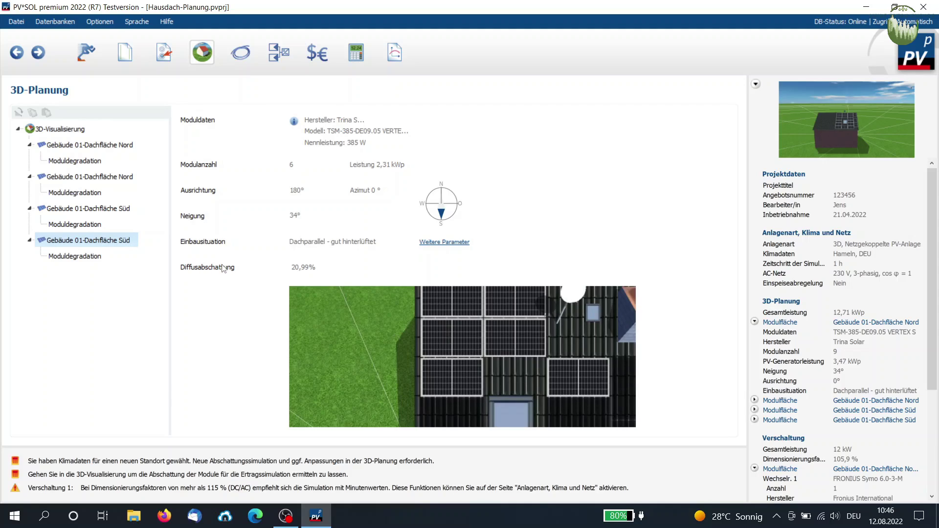
click(97, 210)
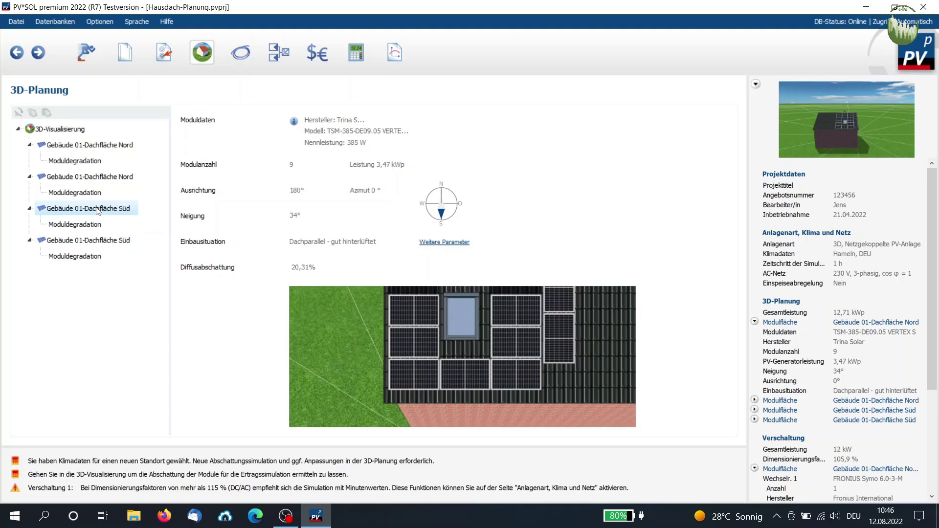
click(100, 179)
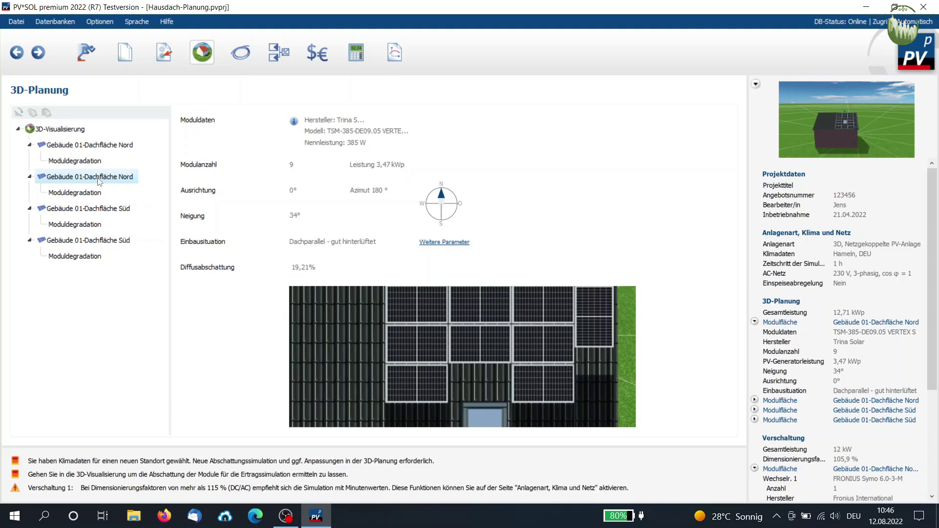
click(116, 147)
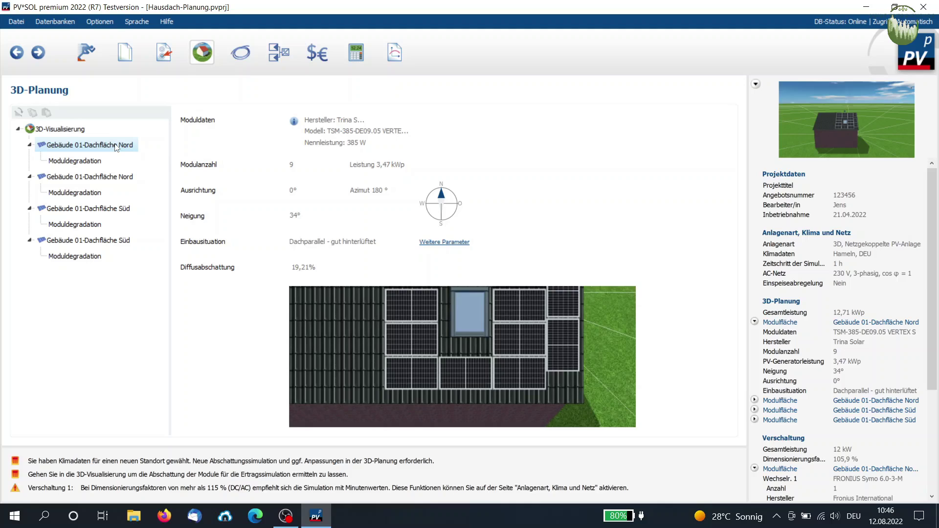
- Review the project's Schaltplan on the Pläne und Stückliste page, along with the Kabel and Wirtschaftlichkeit pages
click(278, 59)
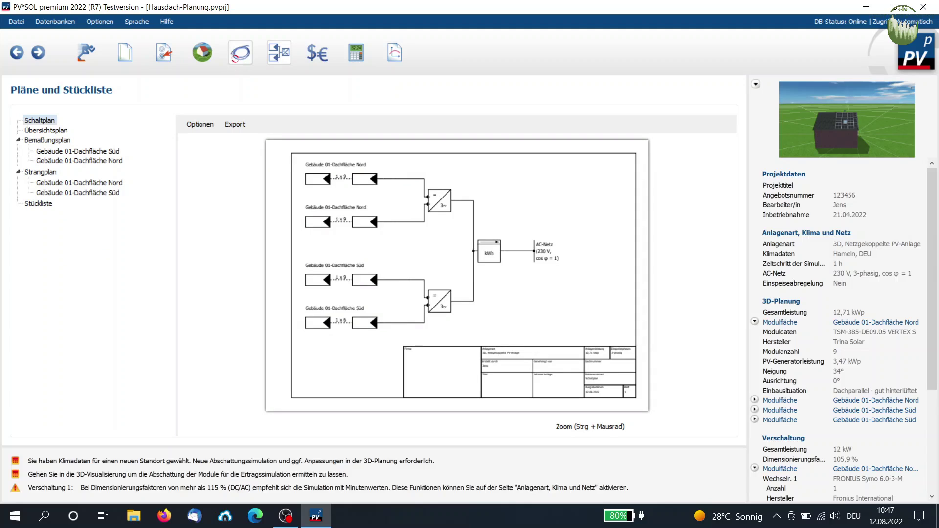
click(236, 63)
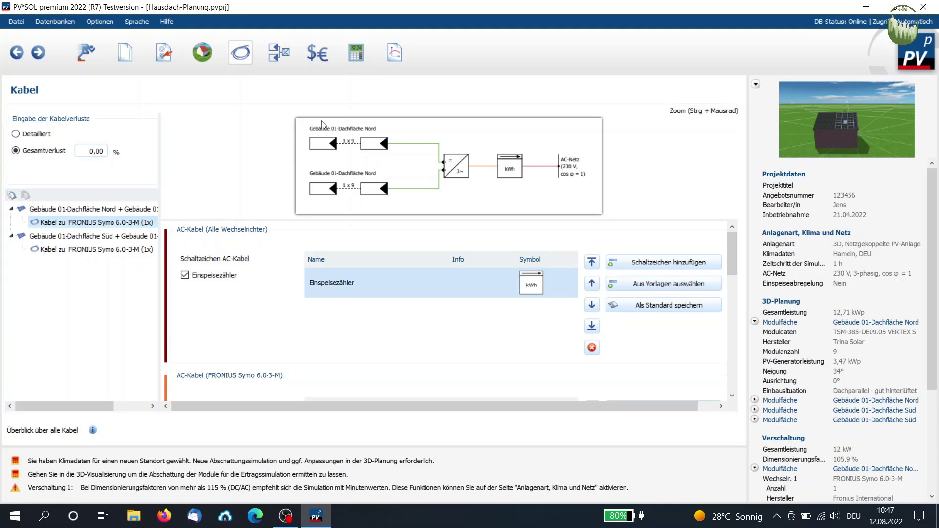
click(281, 54)
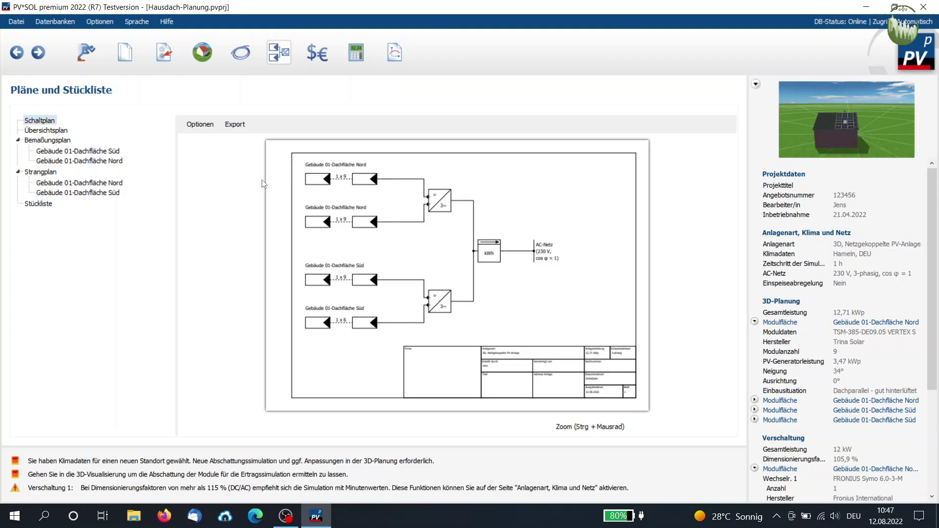
click(317, 49)
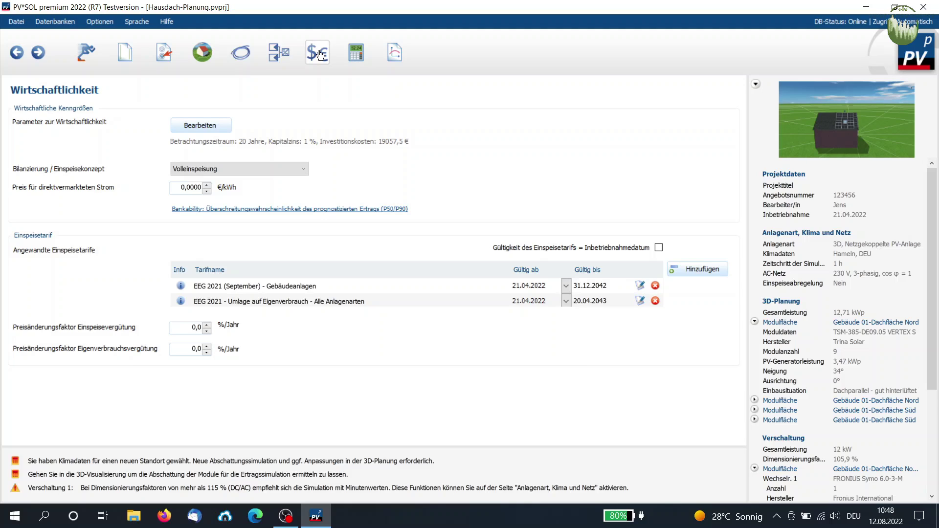
- Try to run the simulation and open the project's results, closing each error dialog
click(356, 53)
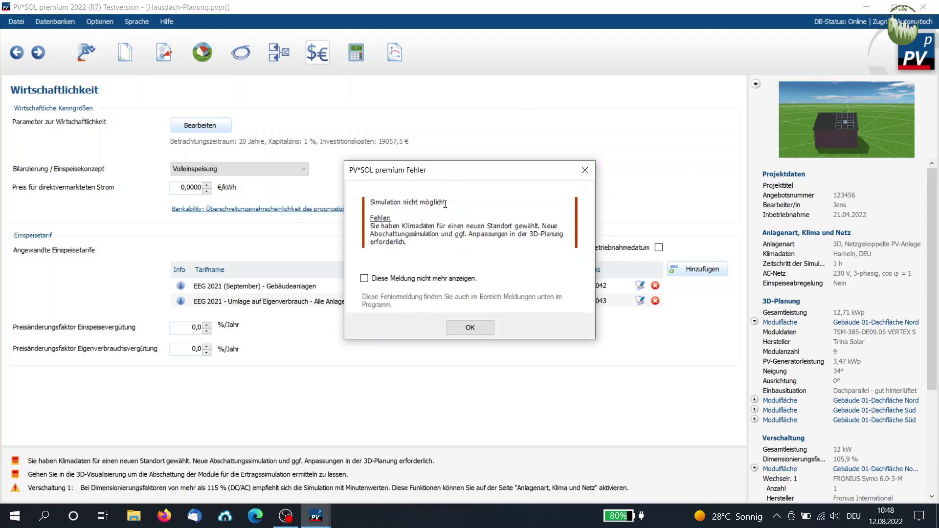
click(585, 169)
click(389, 60)
click(585, 170)
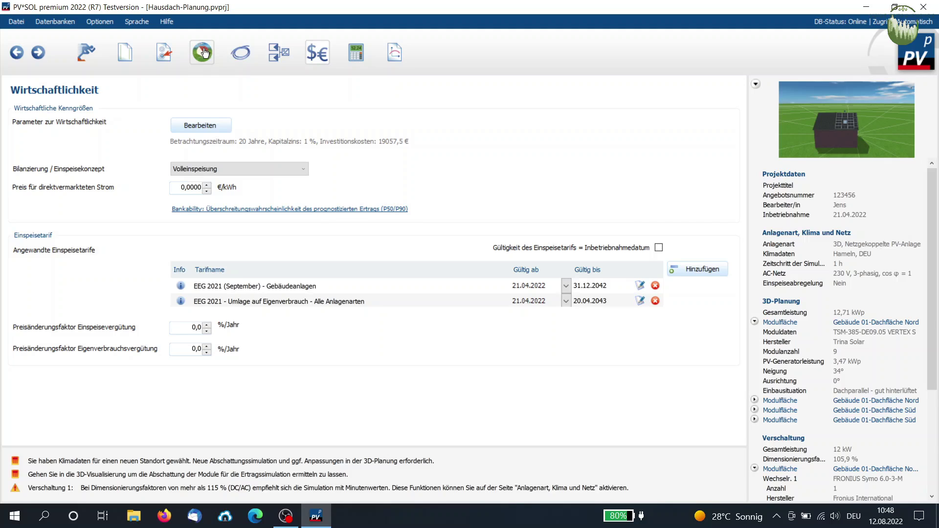
- Return to 3D-Planung, open the 3D visualization for editing and switch to its Modulverschaltung view
click(203, 52)
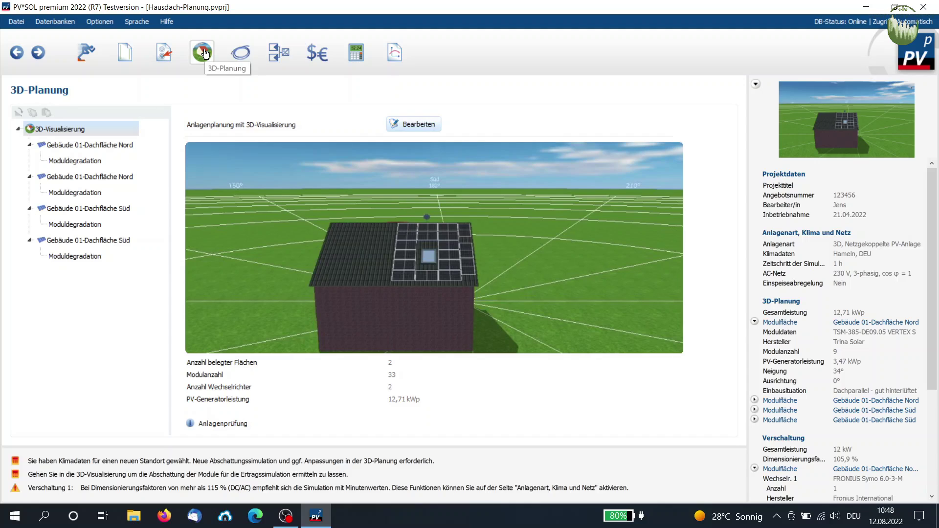
click(406, 125)
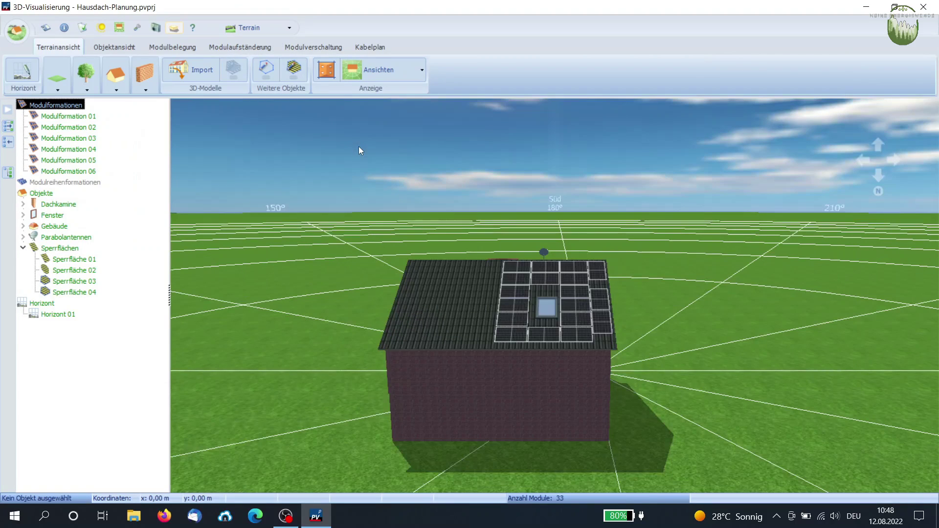
click(299, 48)
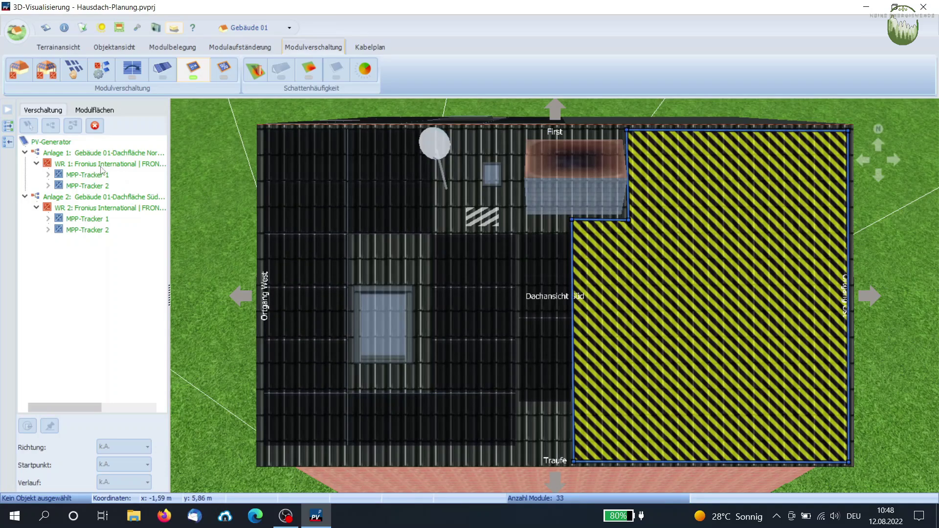
- Examine the module wiring of the PV-Generator, inverter WR 1 and its two MPP trackers, and show the Kabelplan for Dachfläche Nord
click(62, 143)
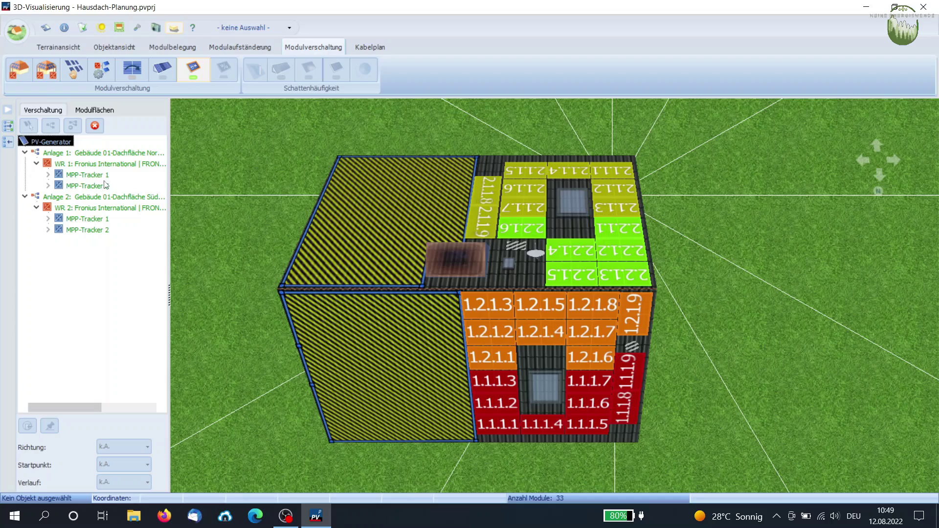
click(99, 164)
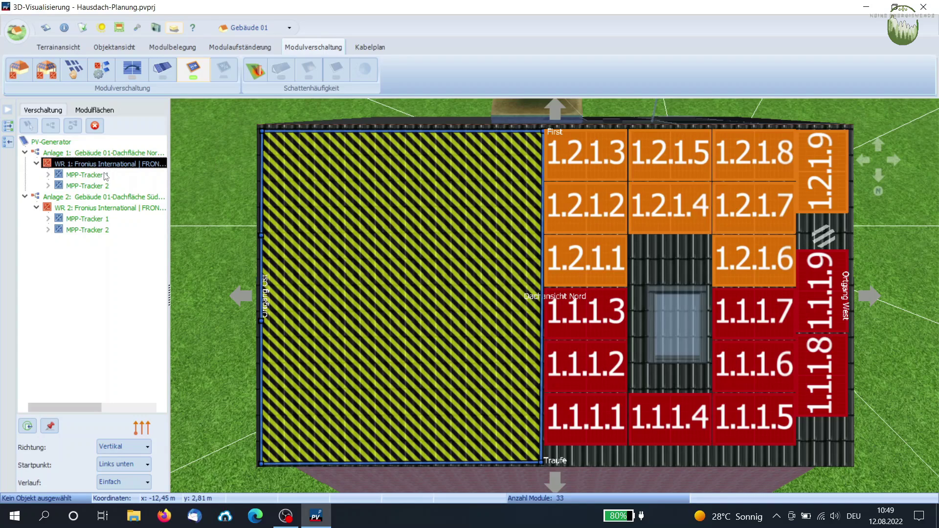
click(105, 176)
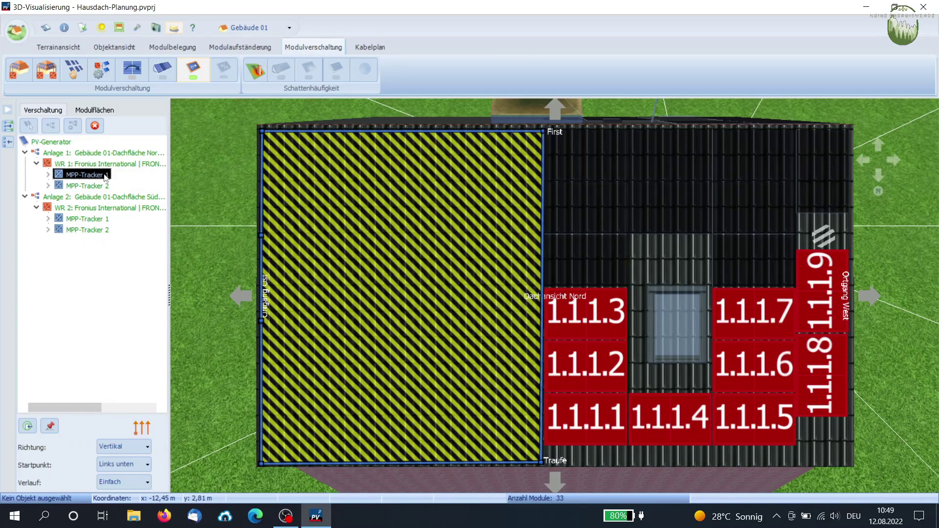
click(102, 185)
key(Up)
key(Down)
key(Up)
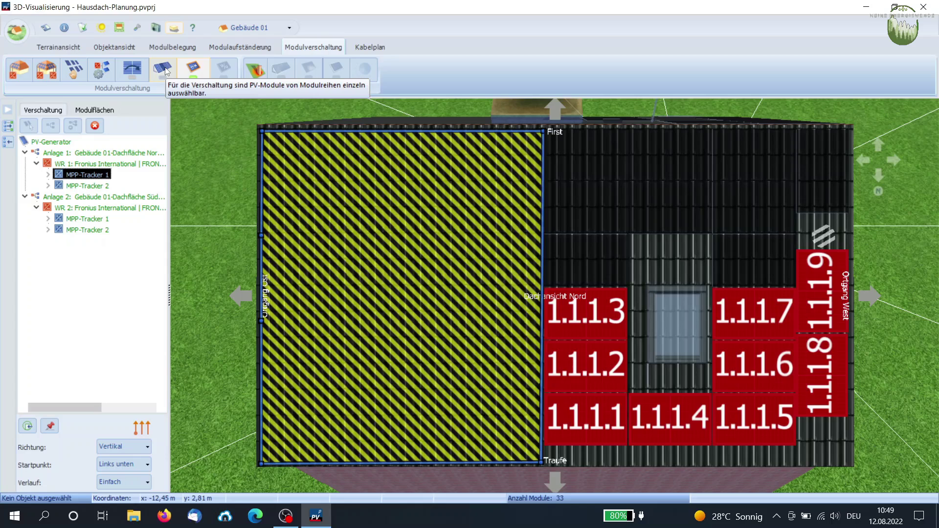
click(383, 50)
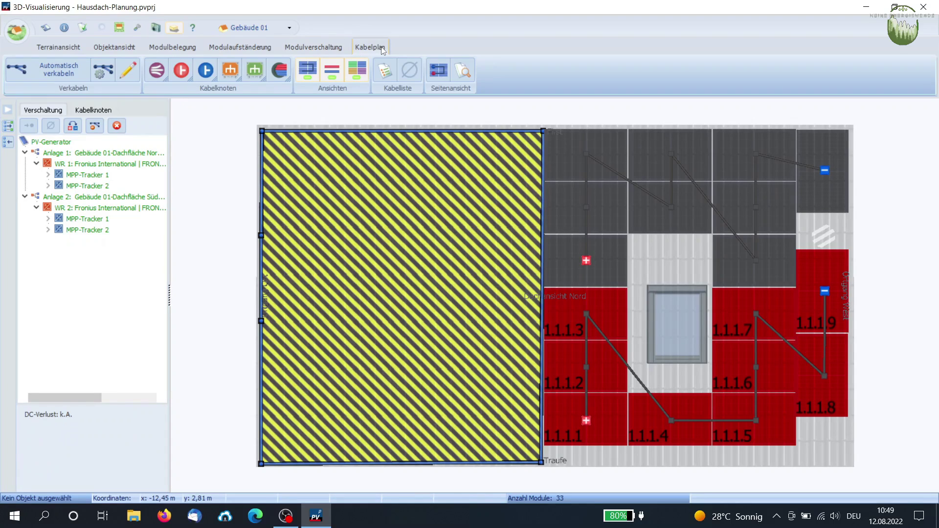